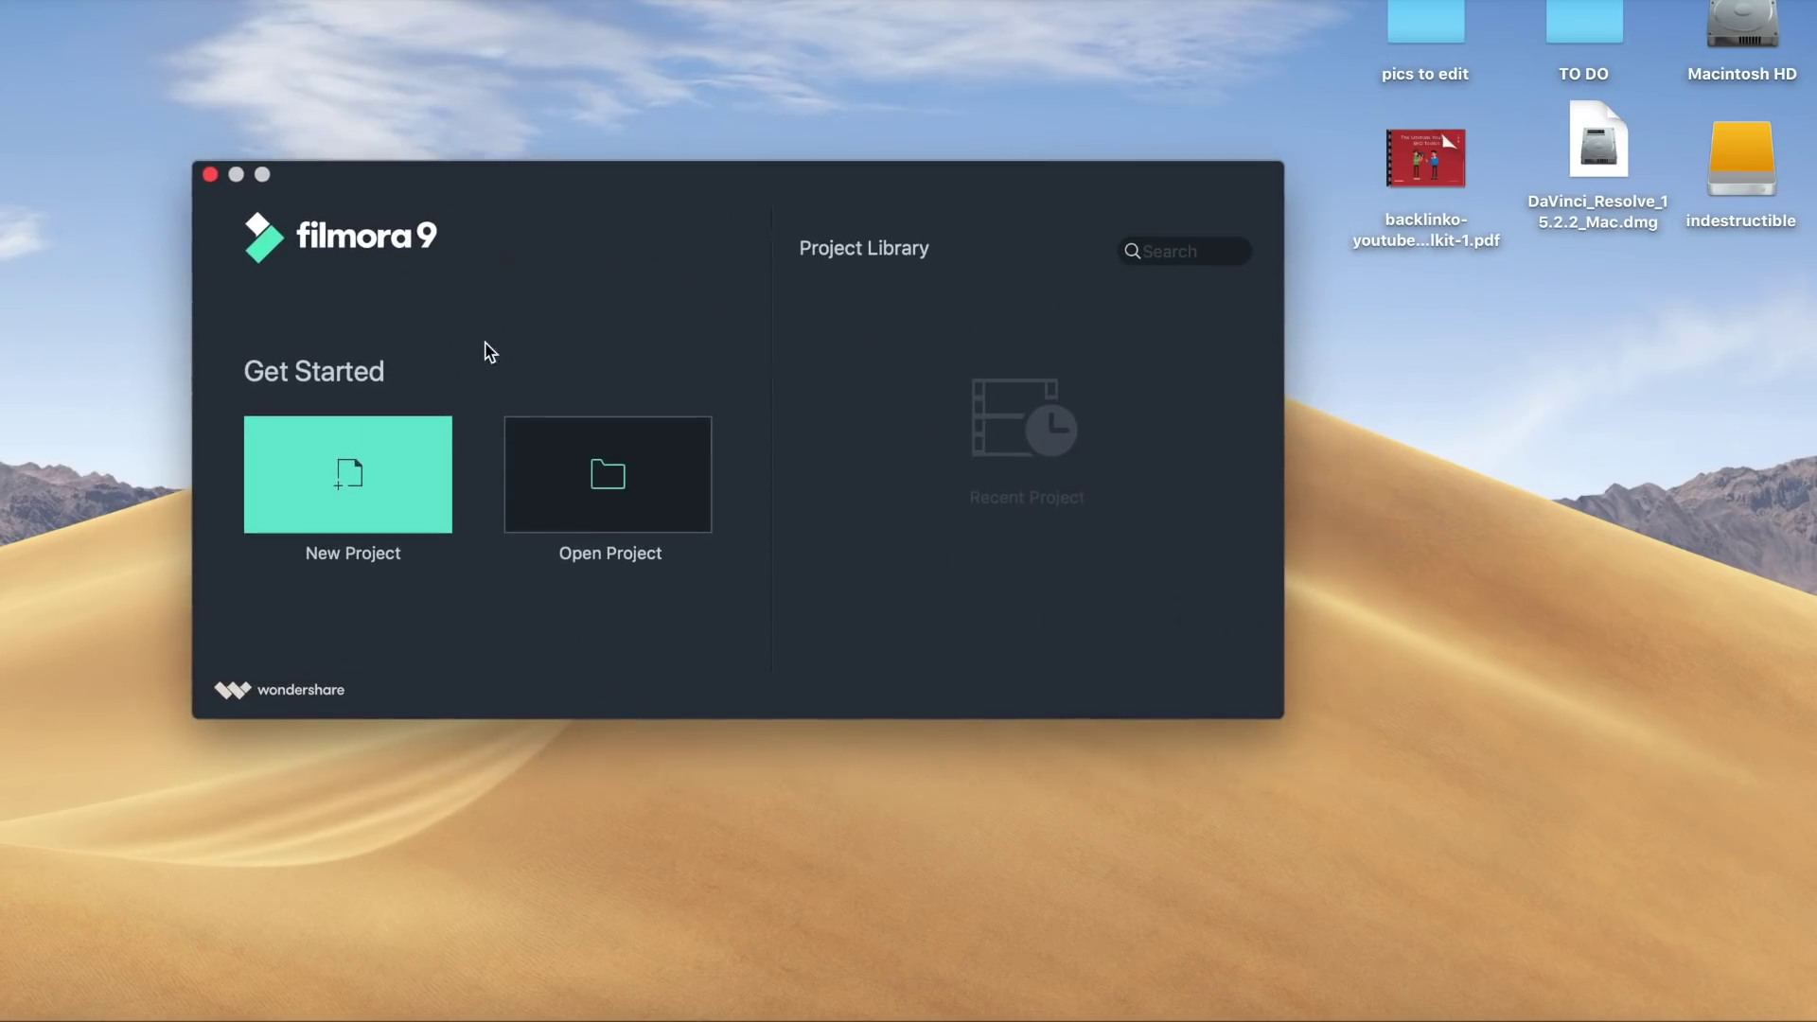
- Create a new empty Filmora9 project from the start screen
{"action": "left_click", "coordinate": [326, 477]}
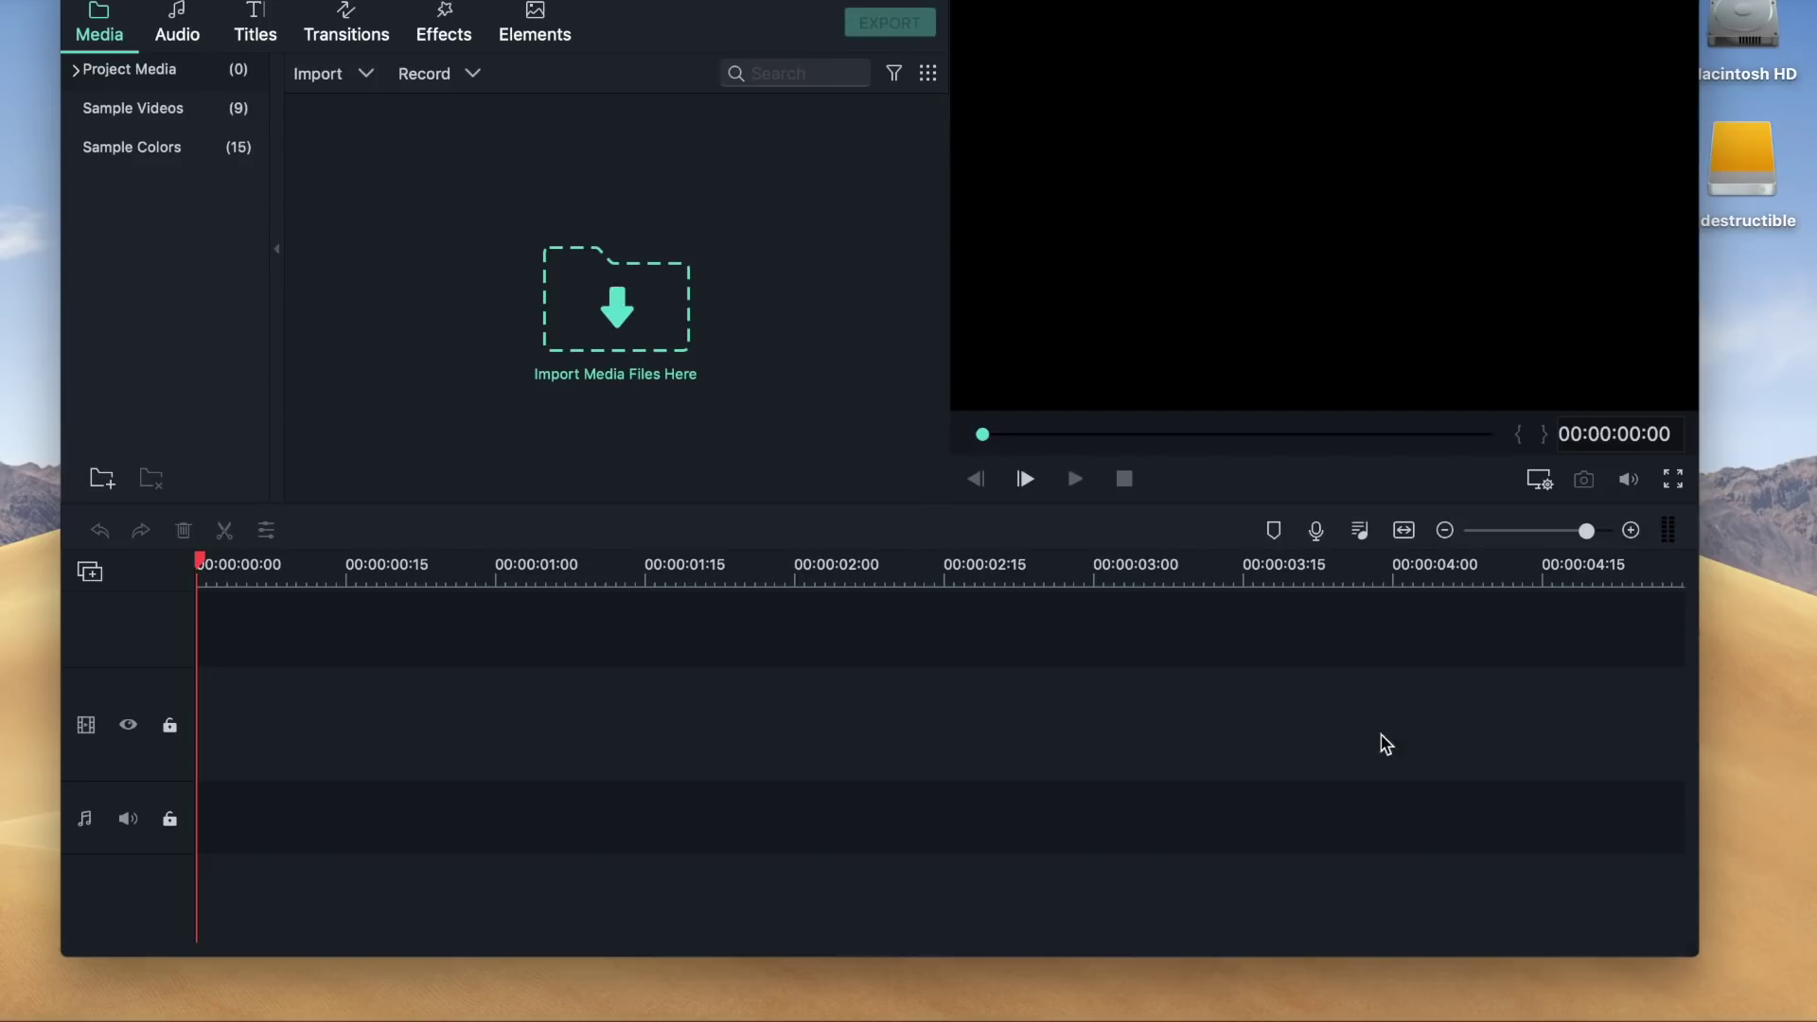
- Import MVI_3331.MP4 onto the video track and shift it to start about one second in
{"action": "key", "text": "super+Tab"}
{"action": "left_click", "coordinate": [1157, 815]}
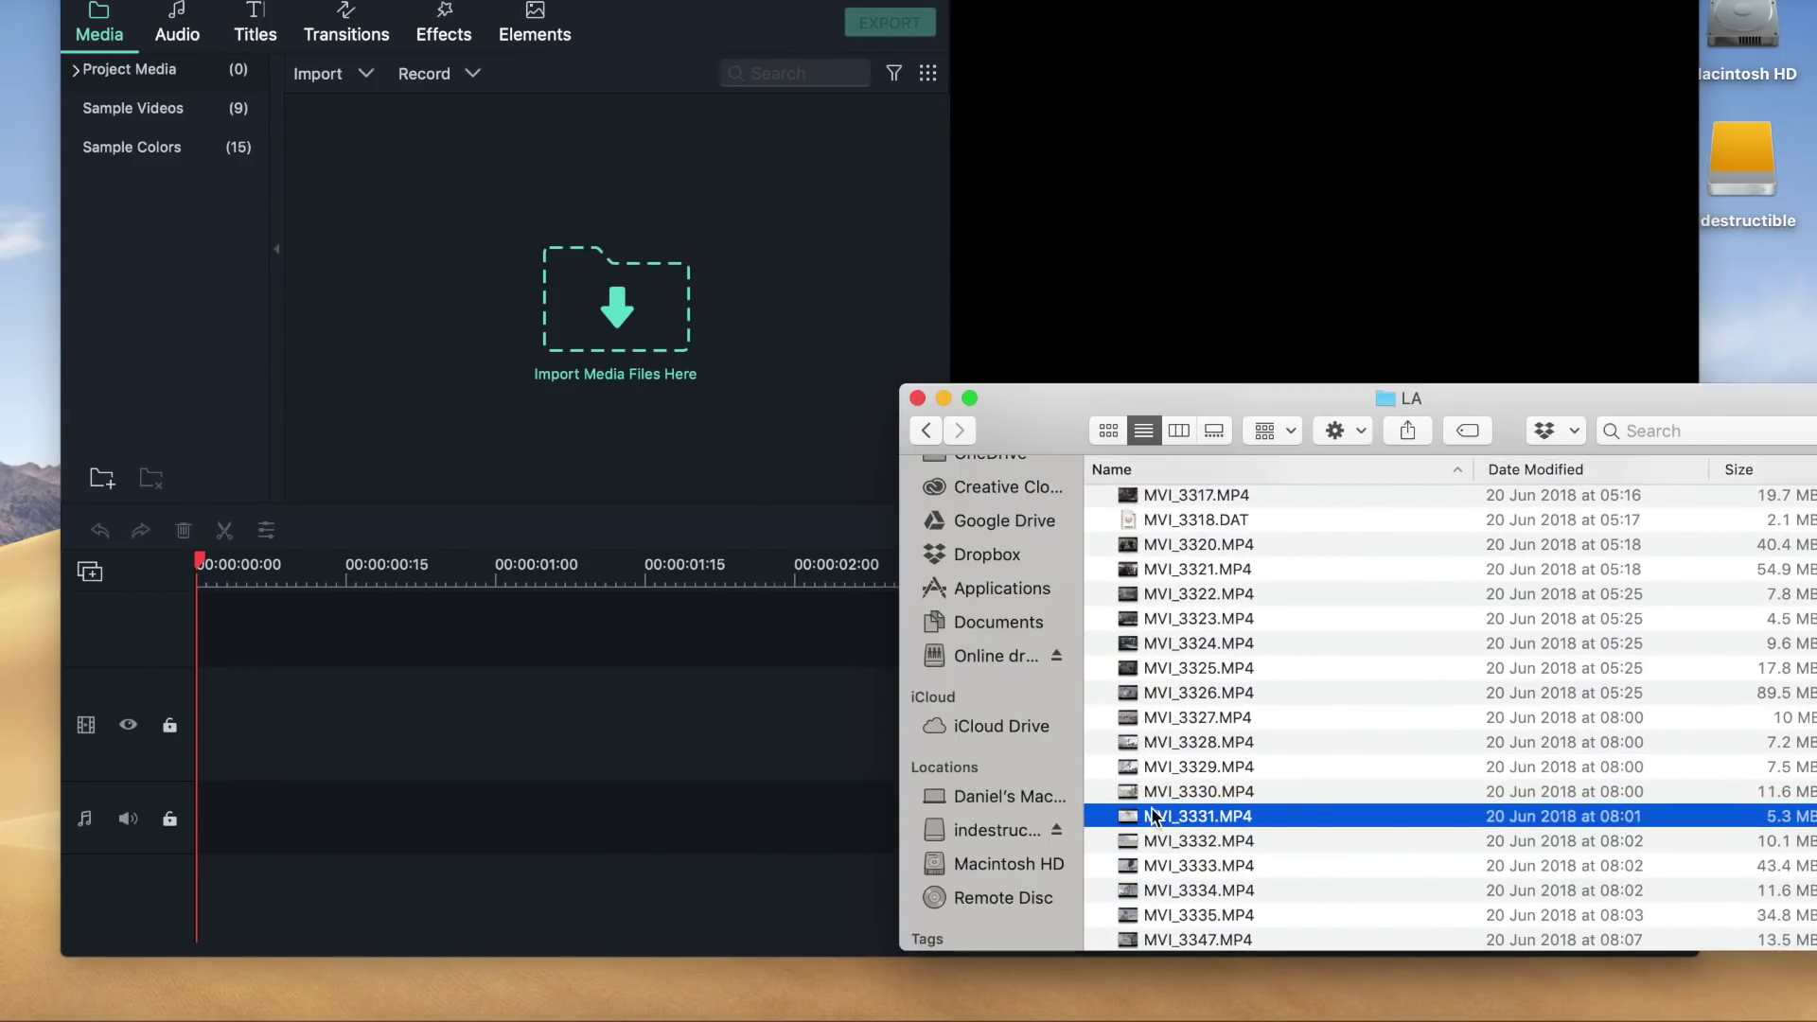
{"action": "left_click_drag", "start_coordinate": [431, 698], "coordinate": [435, 701]}
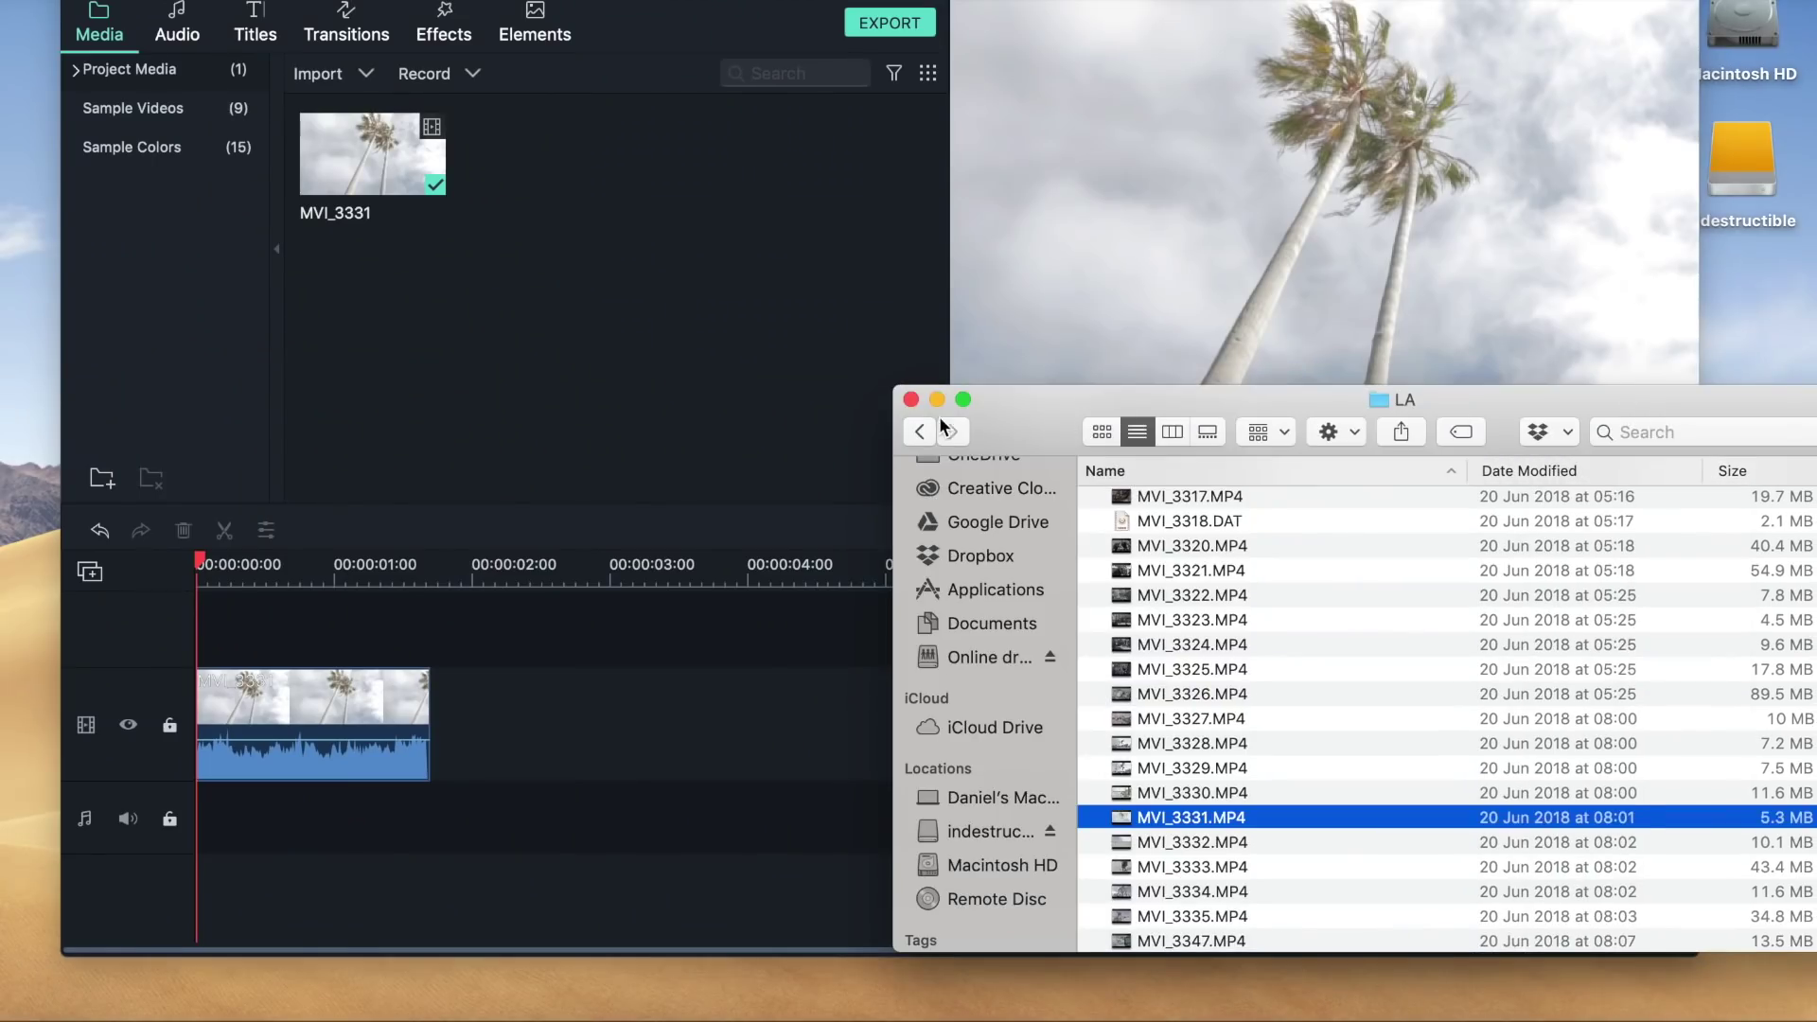
{"action": "left_click", "coordinate": [937, 398]}
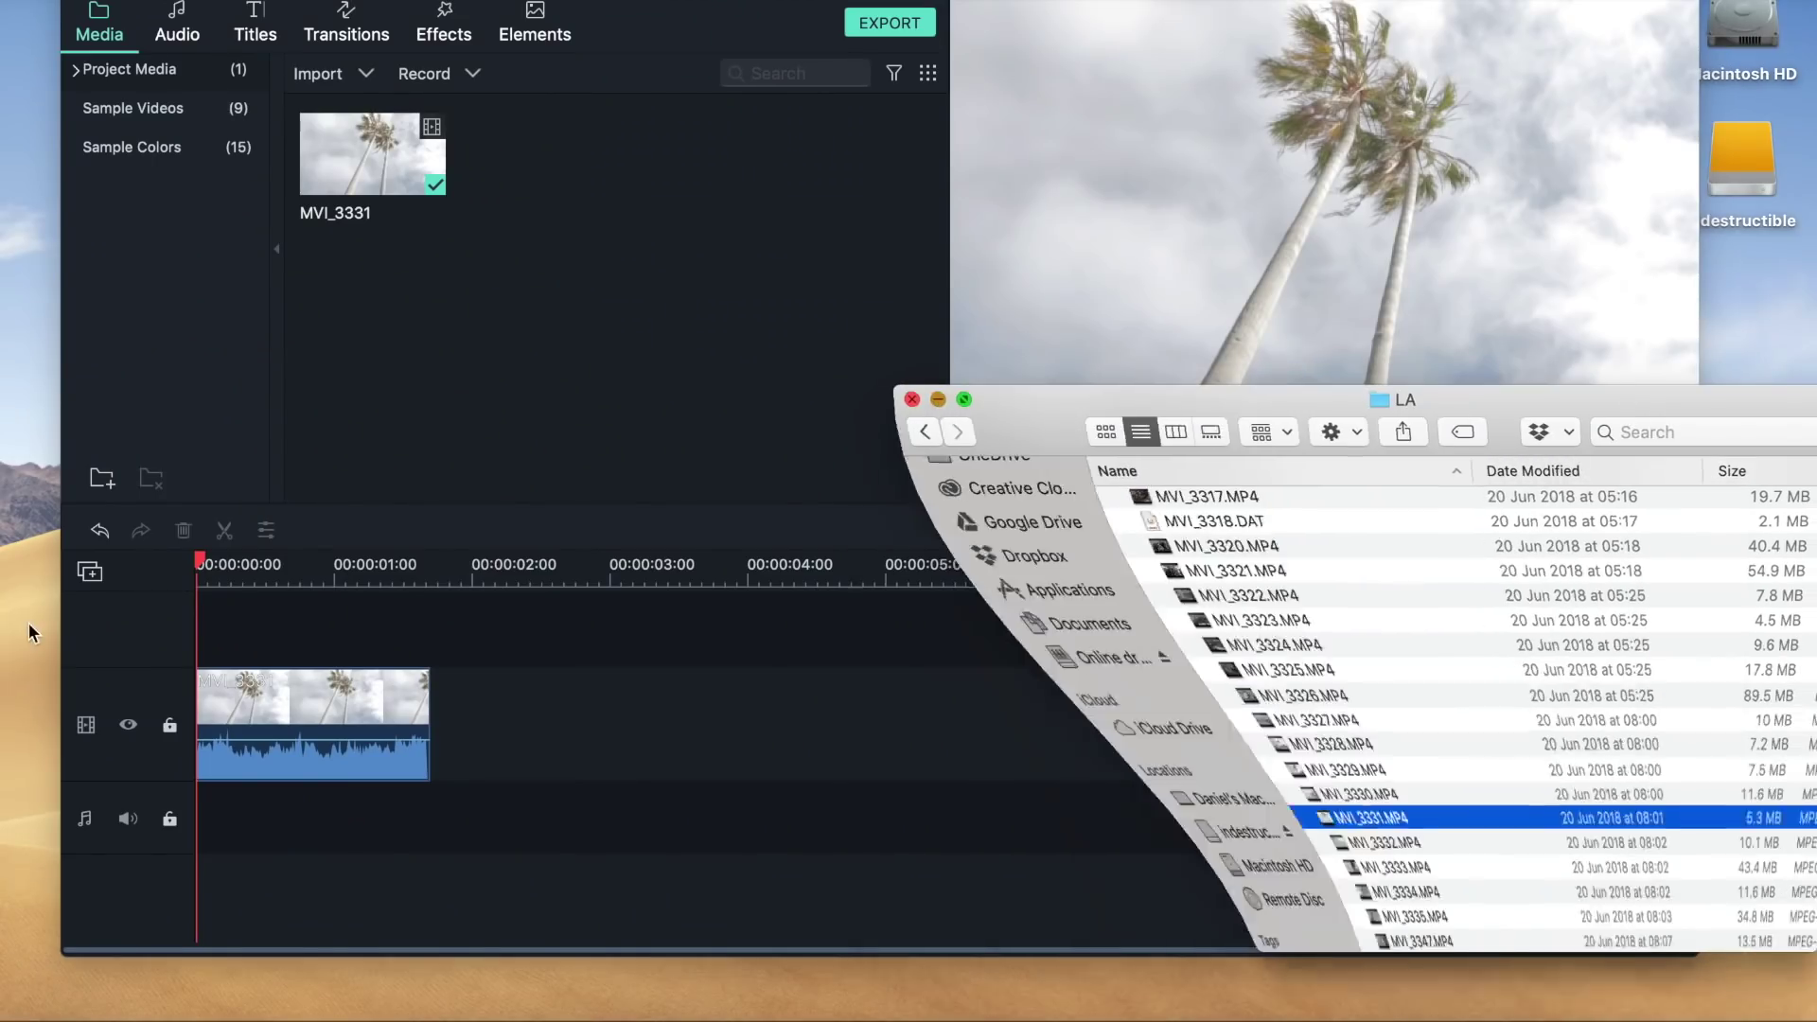
{"action": "left_click_drag", "start_coordinate": [322, 690], "coordinate": [502, 690]}
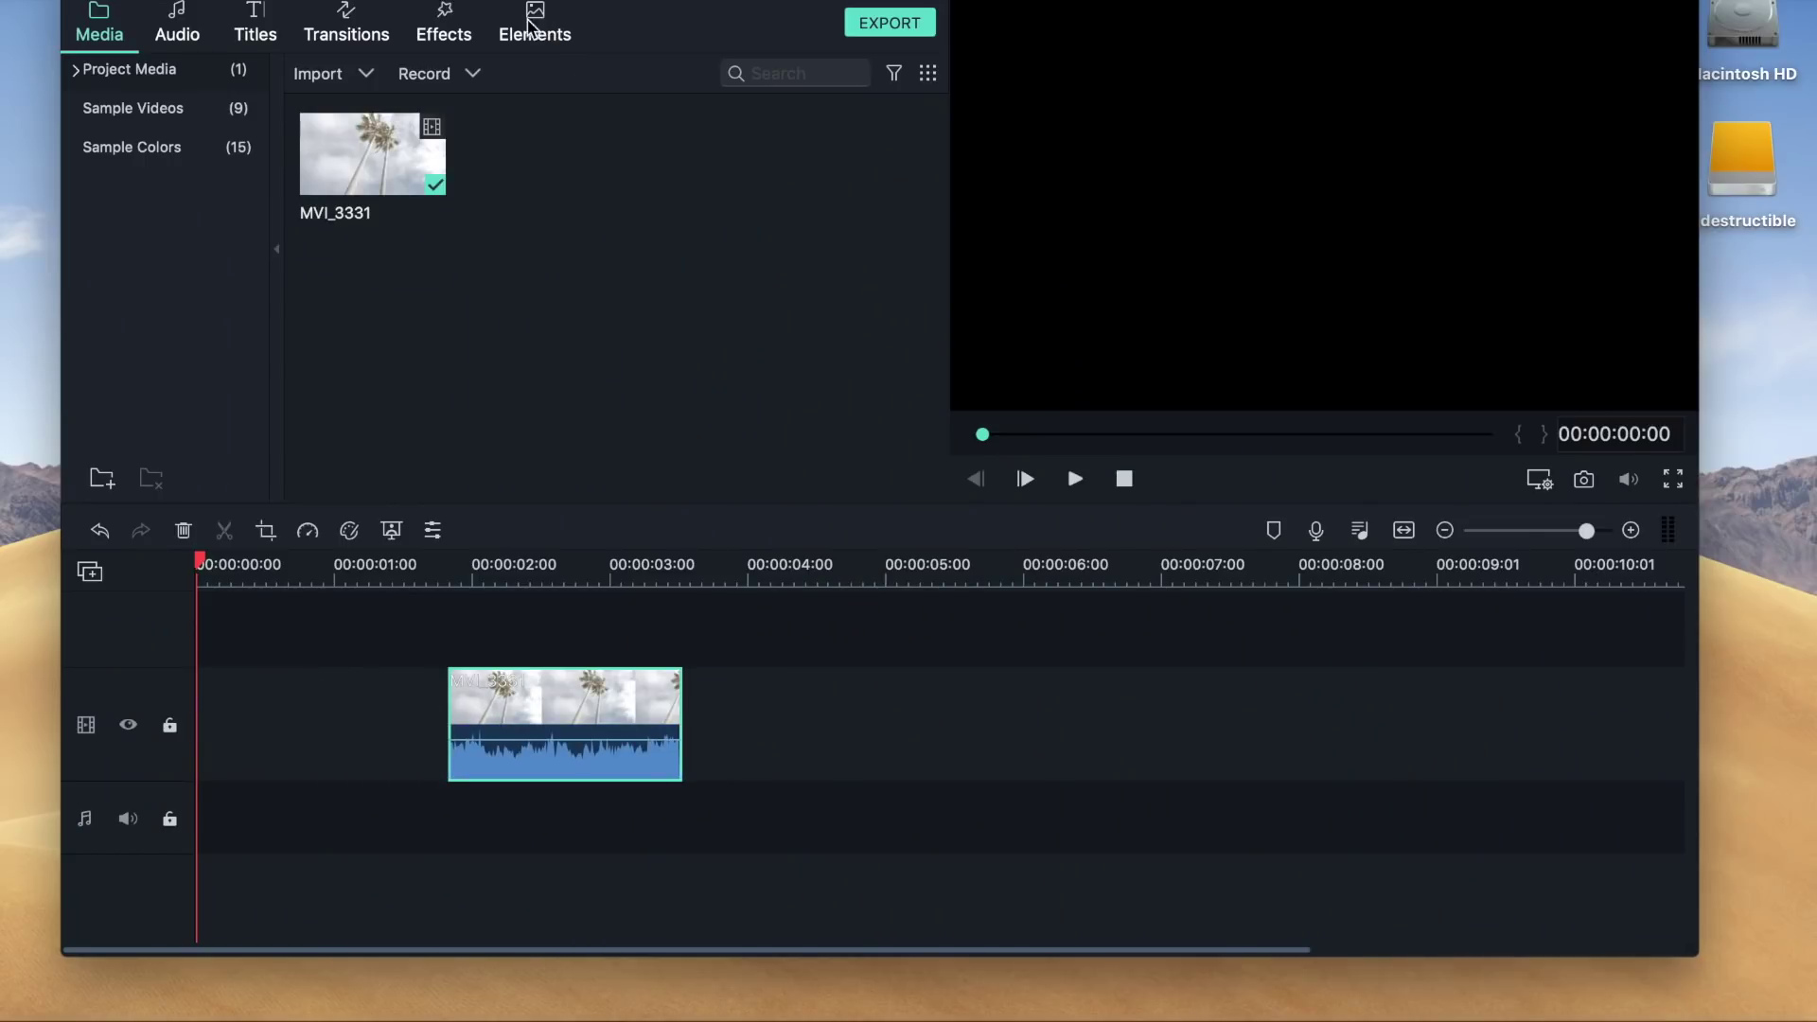
- Add Badge Element 3 on a track above the video and trim it to about two seconds
{"action": "left_click", "coordinate": [447, 25]}
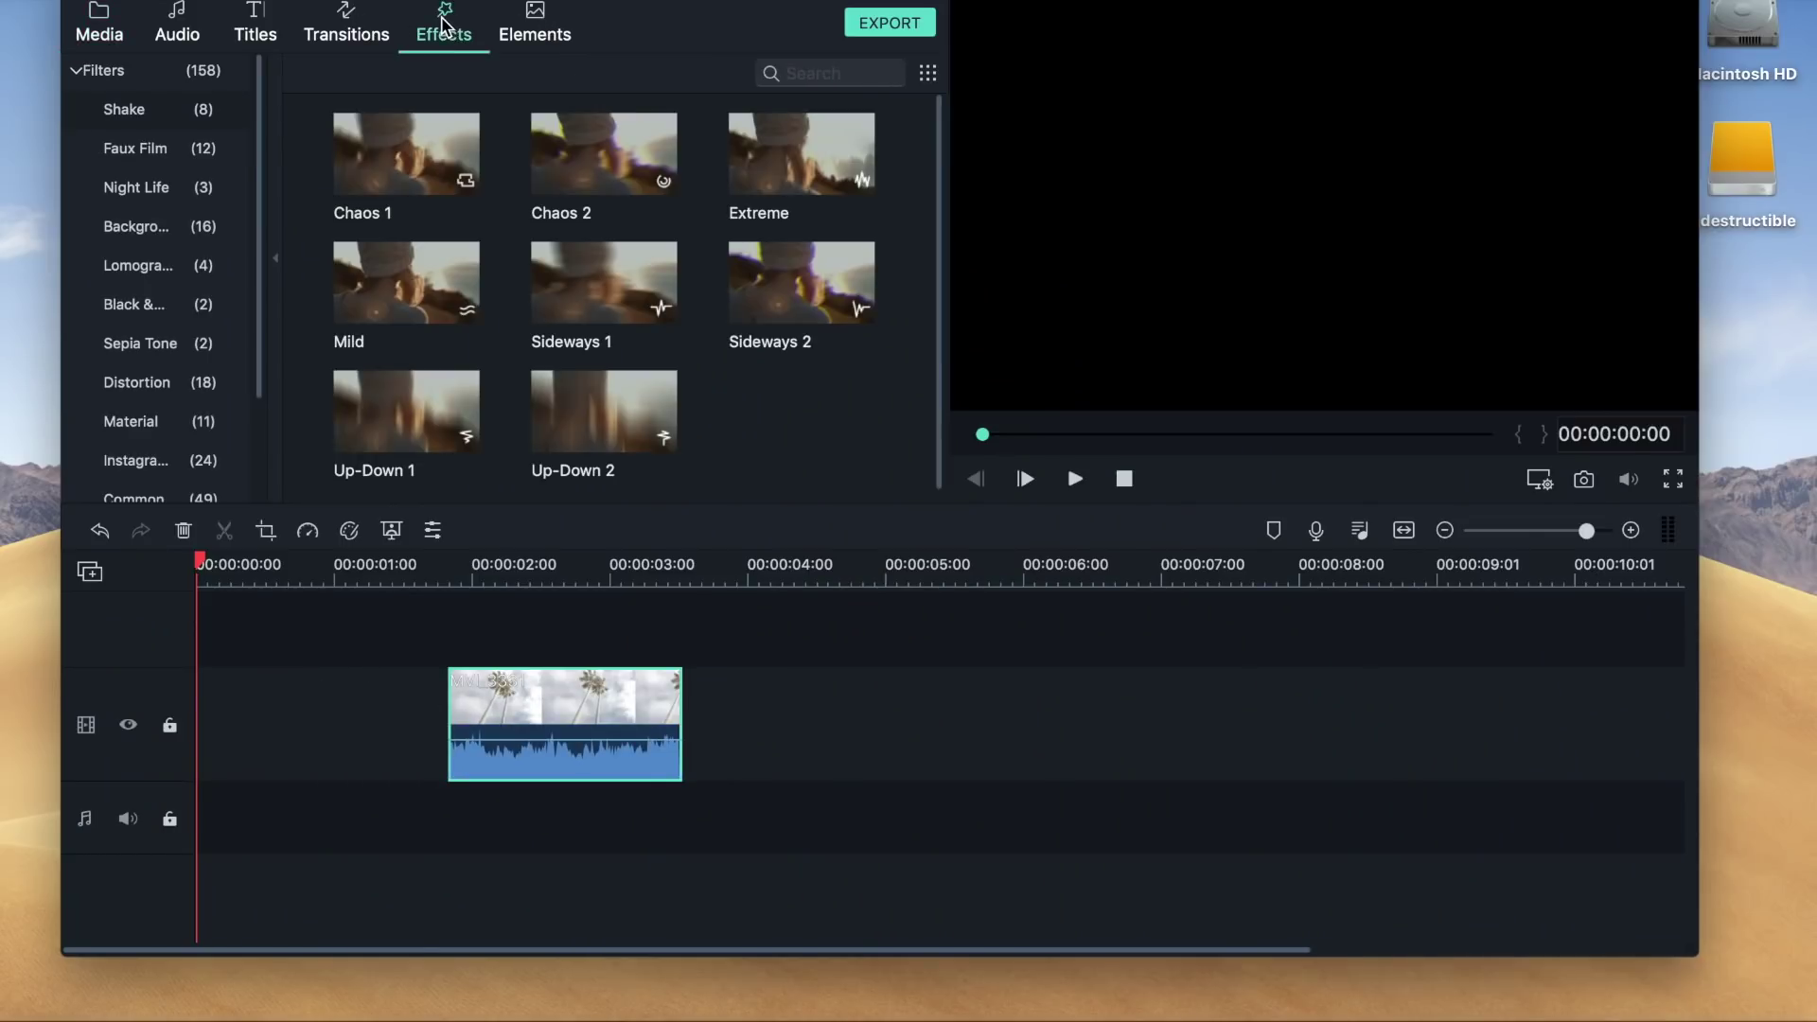
{"action": "left_click", "coordinate": [256, 14]}
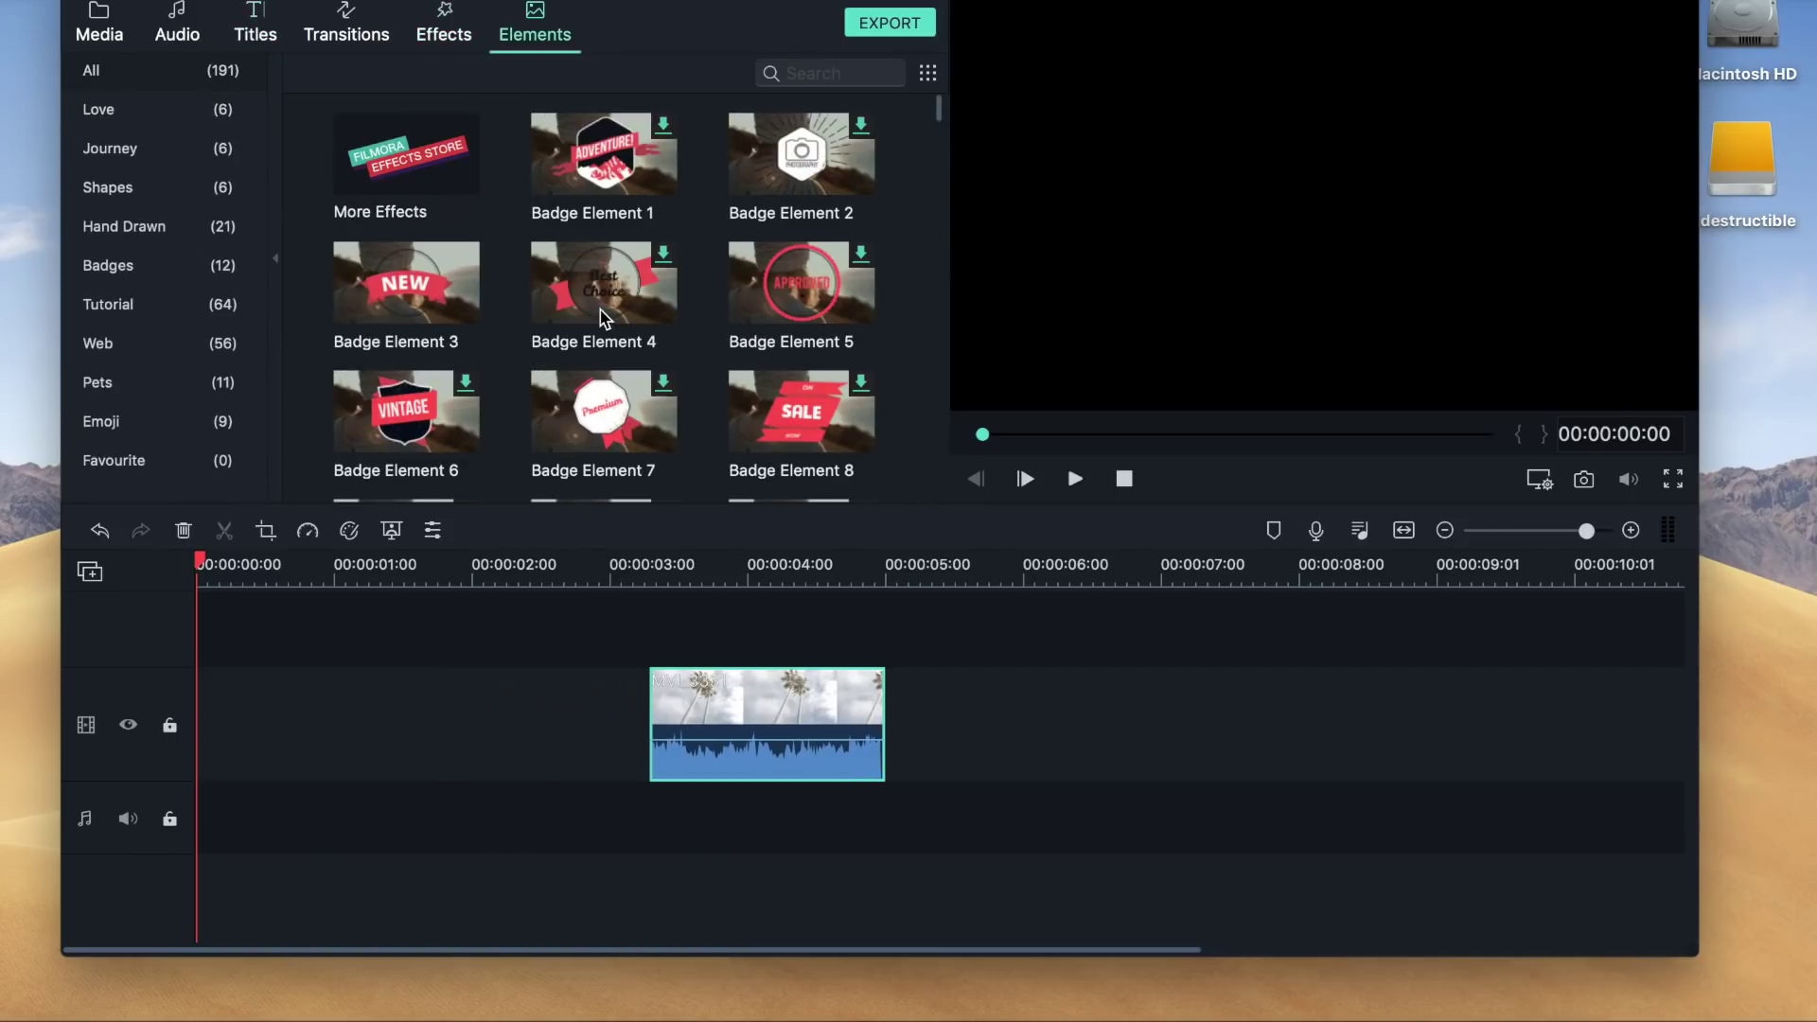
{"action": "left_click_drag", "start_coordinate": [383, 289], "coordinate": [211, 636]}
{"action": "left_click_drag", "start_coordinate": [857, 649], "coordinate": [550, 650]}
- Move the palm-tree clip left to begin where the badge ends, then preview playback
{"action": "left_click_drag", "start_coordinate": [738, 719], "coordinate": [587, 715]}
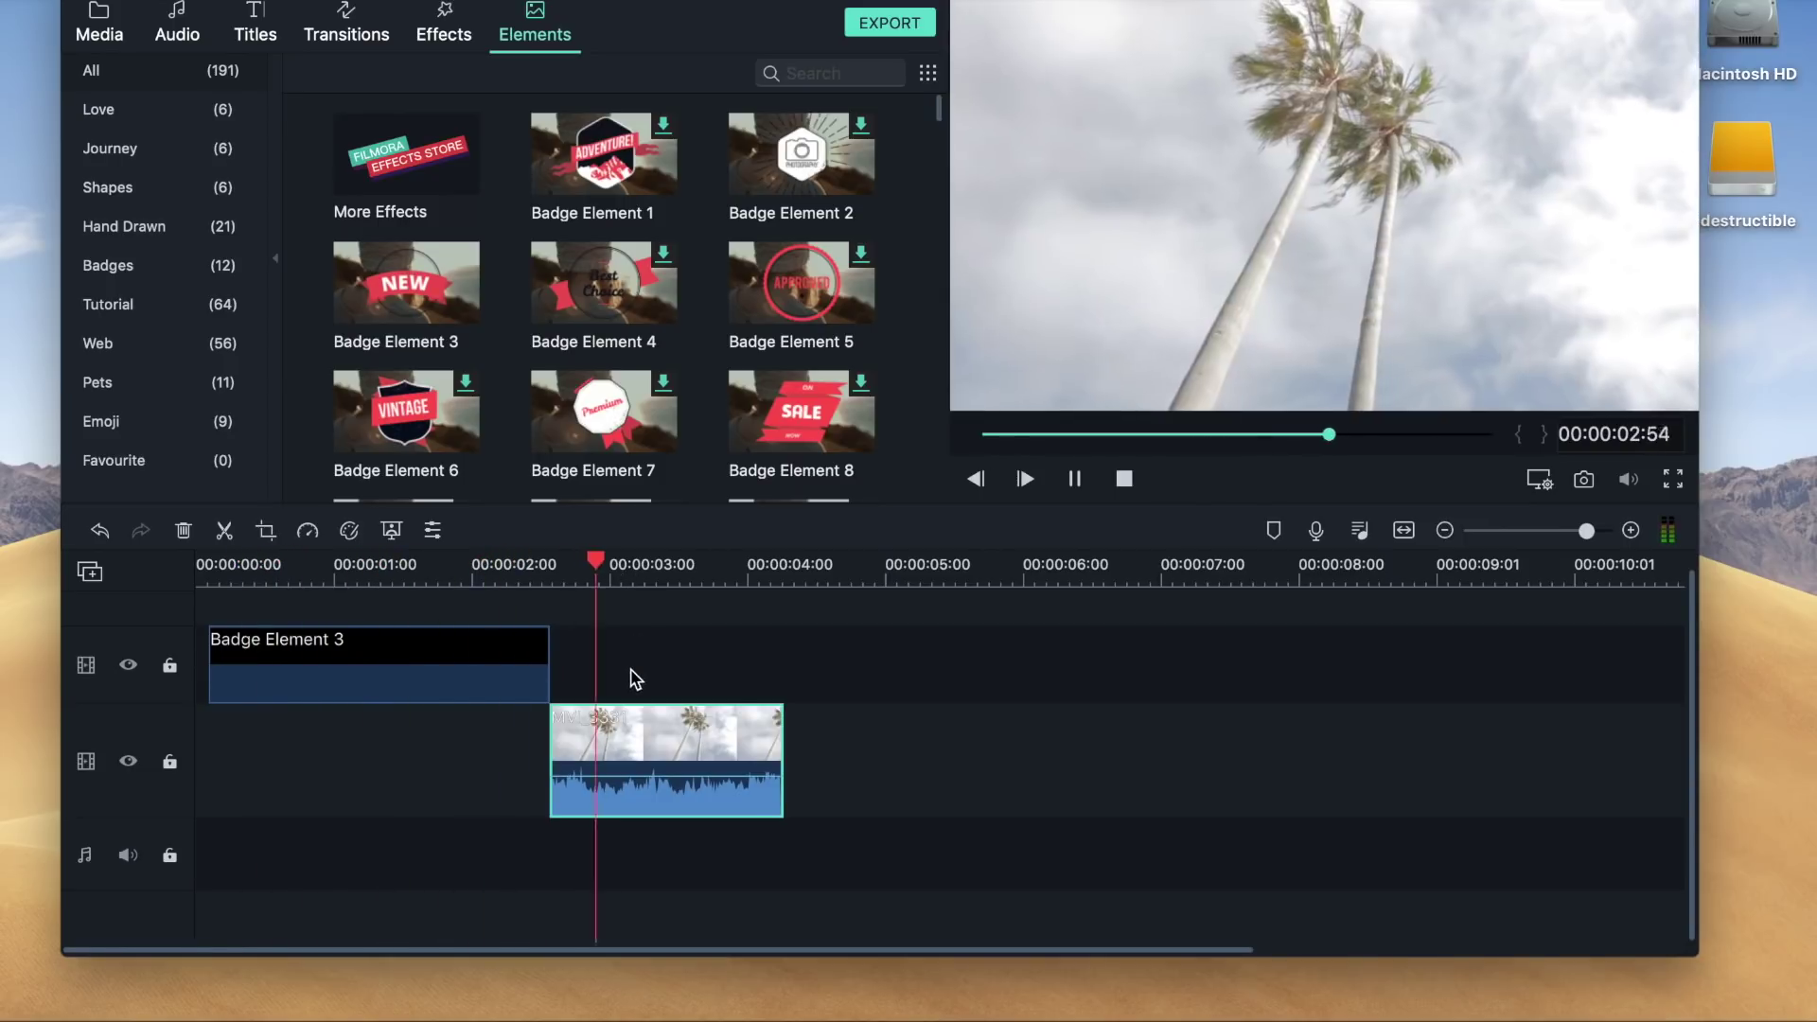
{"action": "key", "text": "space"}
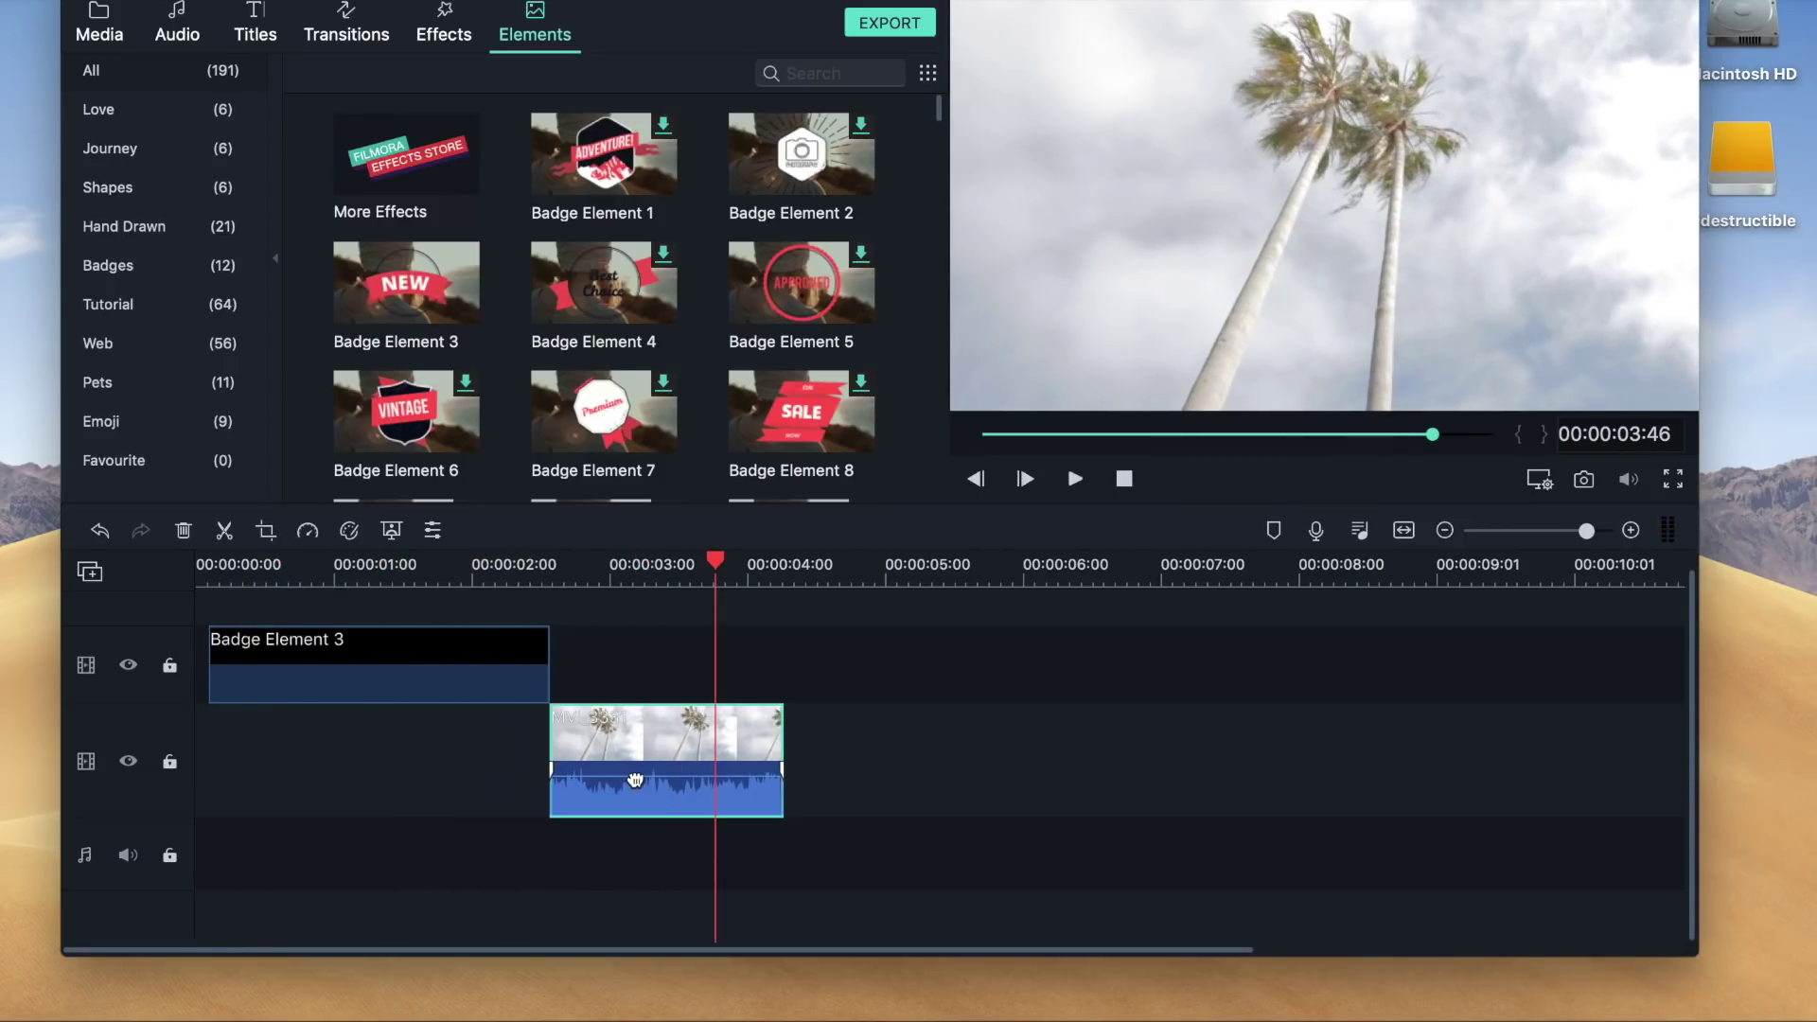
{"action": "key", "text": "space"}
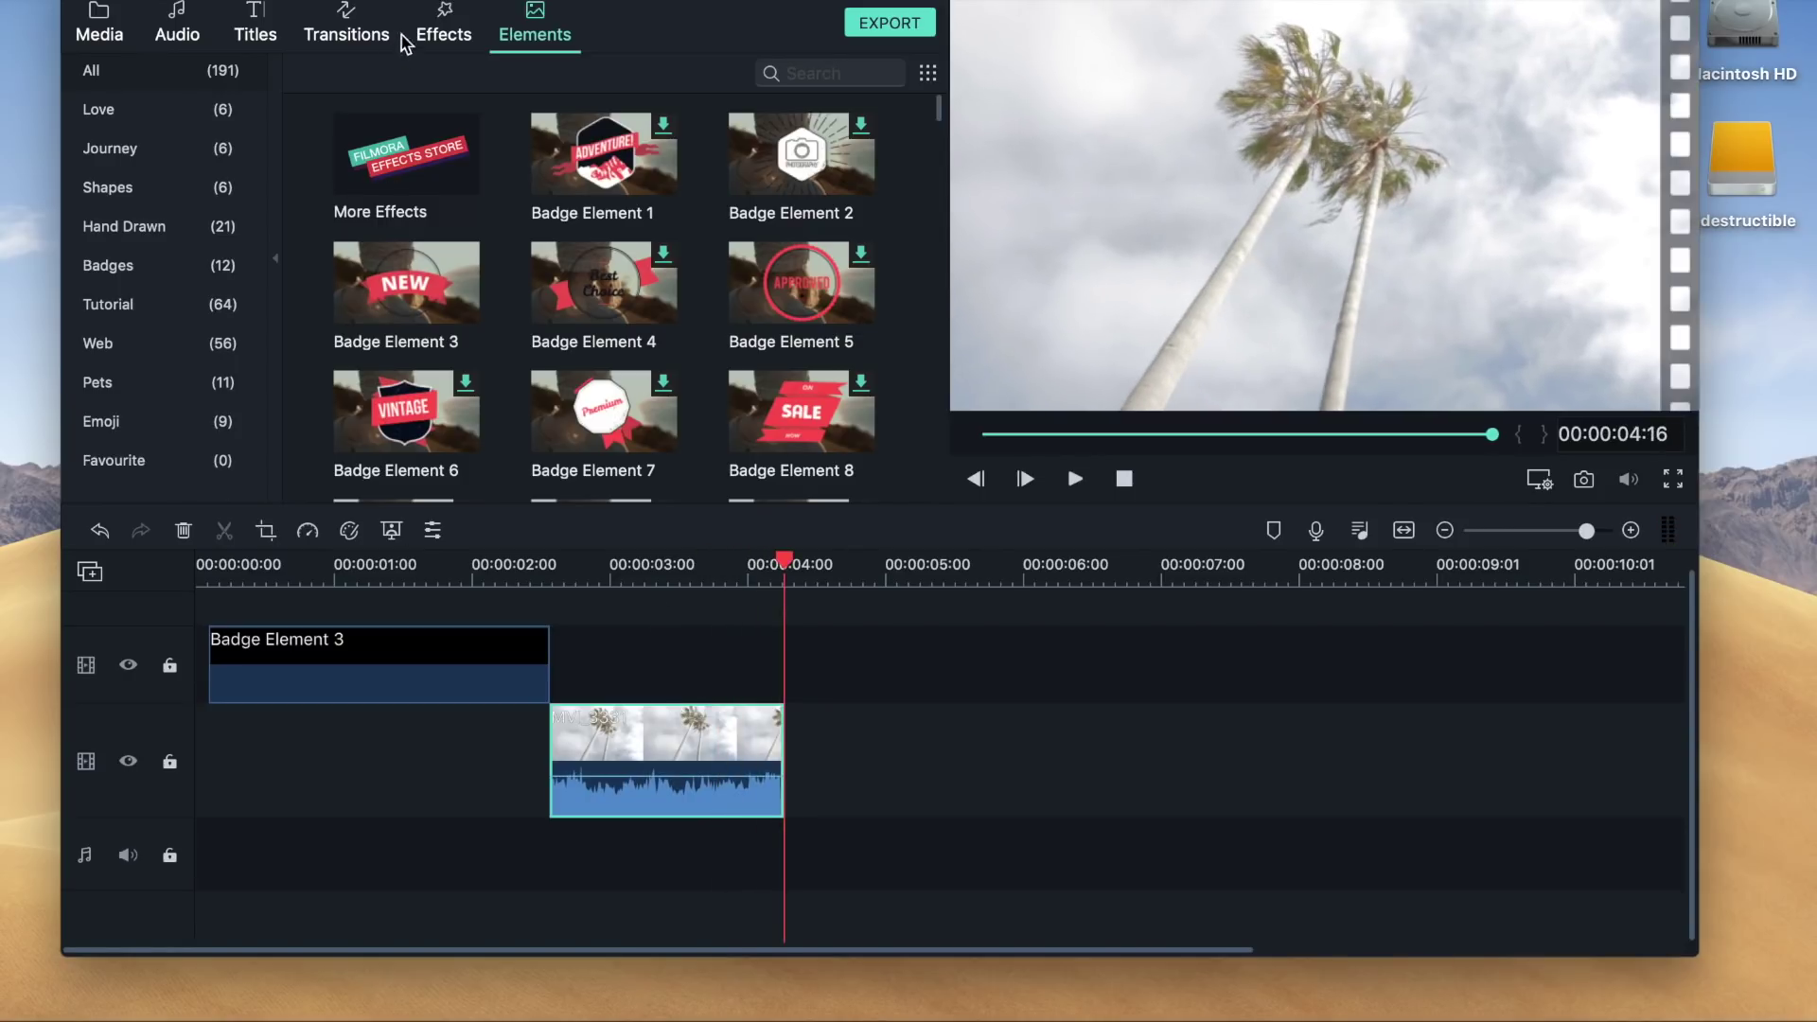
{"action": "left_click", "coordinate": [444, 26]}
{"action": "left_click", "coordinate": [347, 26]}
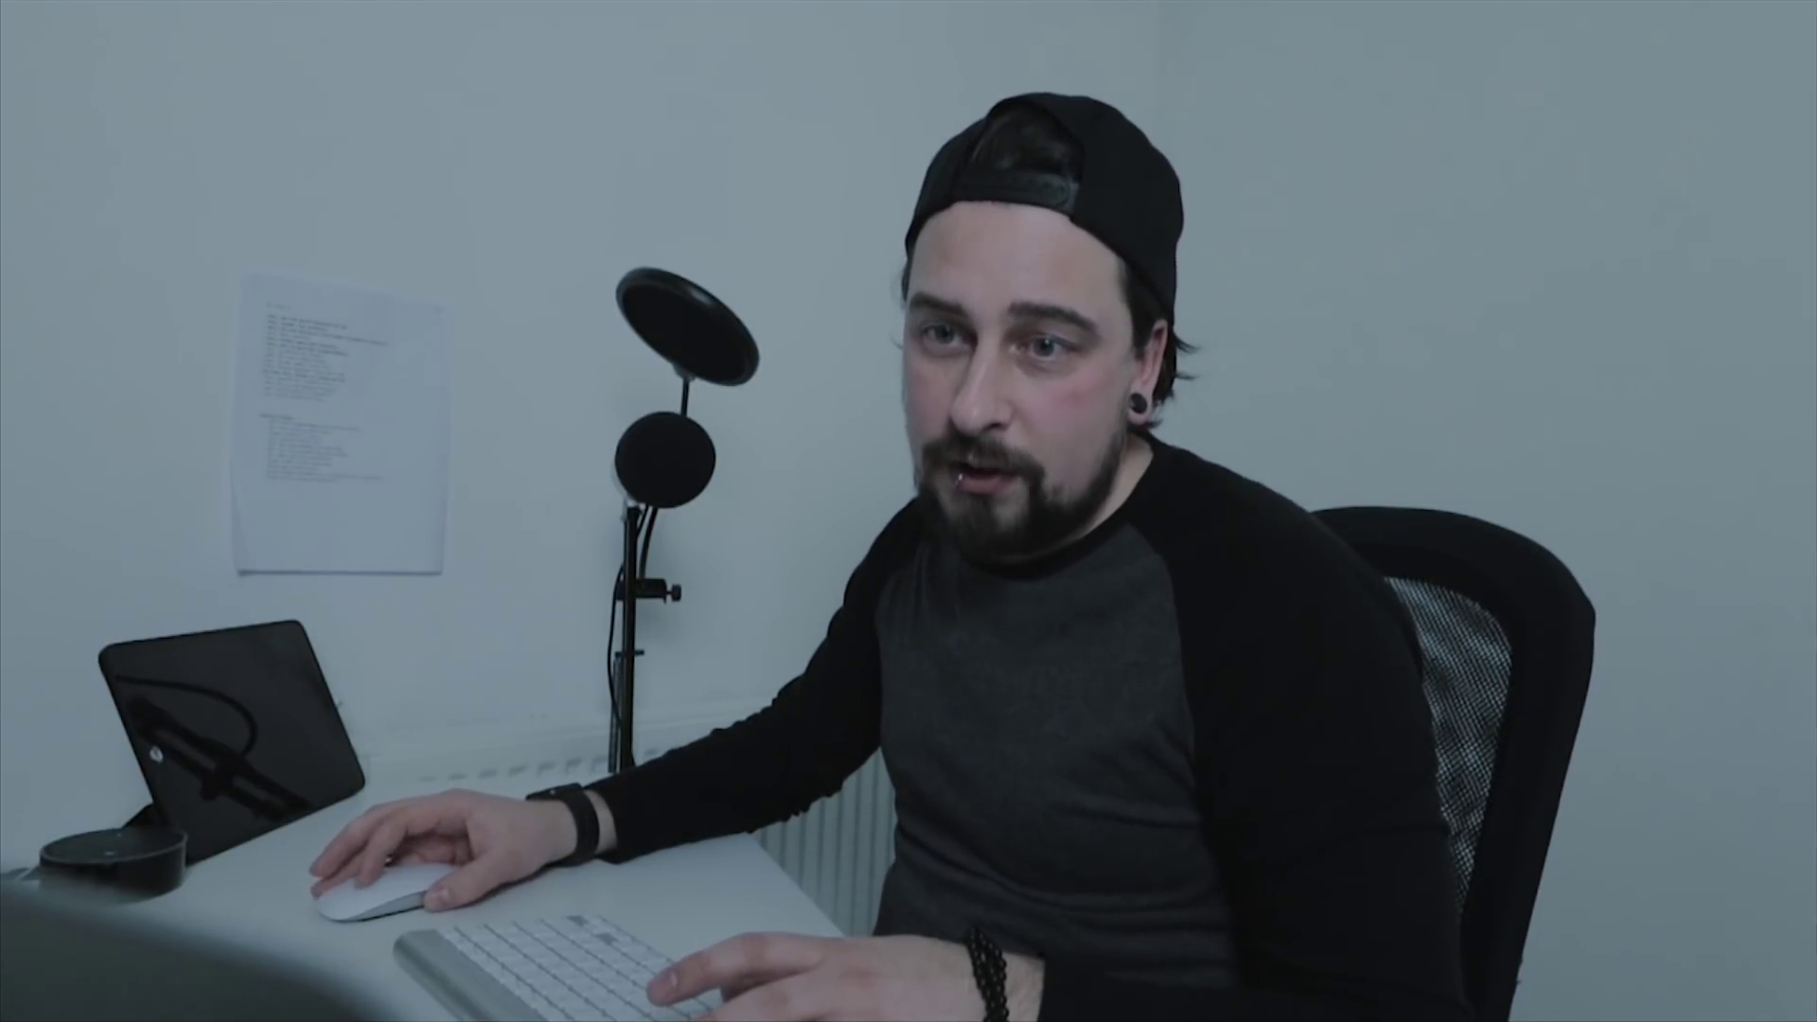
- Place the Lower Third 29 title on the upper track right after Badge Element 3
{"action": "scroll", "coordinate": [572, 204], "scroll_direction": "down", "scroll_amount": 2}
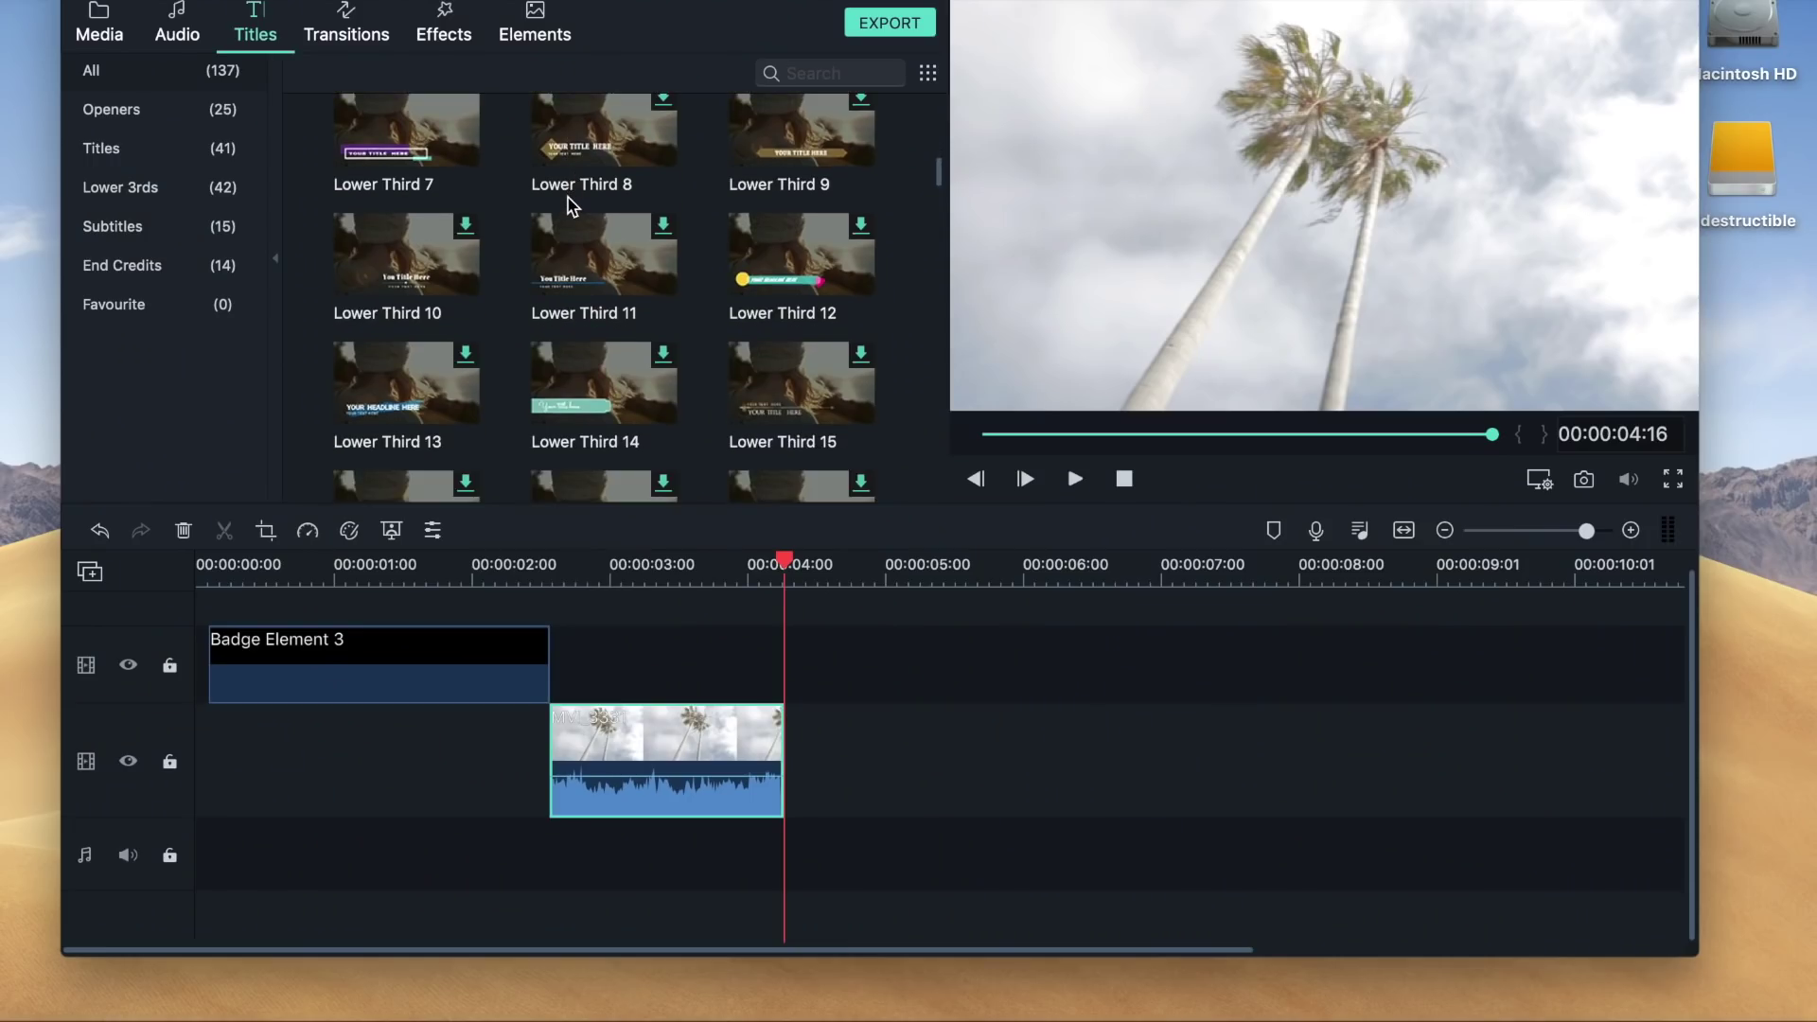
{"action": "scroll", "coordinate": [572, 205], "scroll_direction": "down", "scroll_amount": 5}
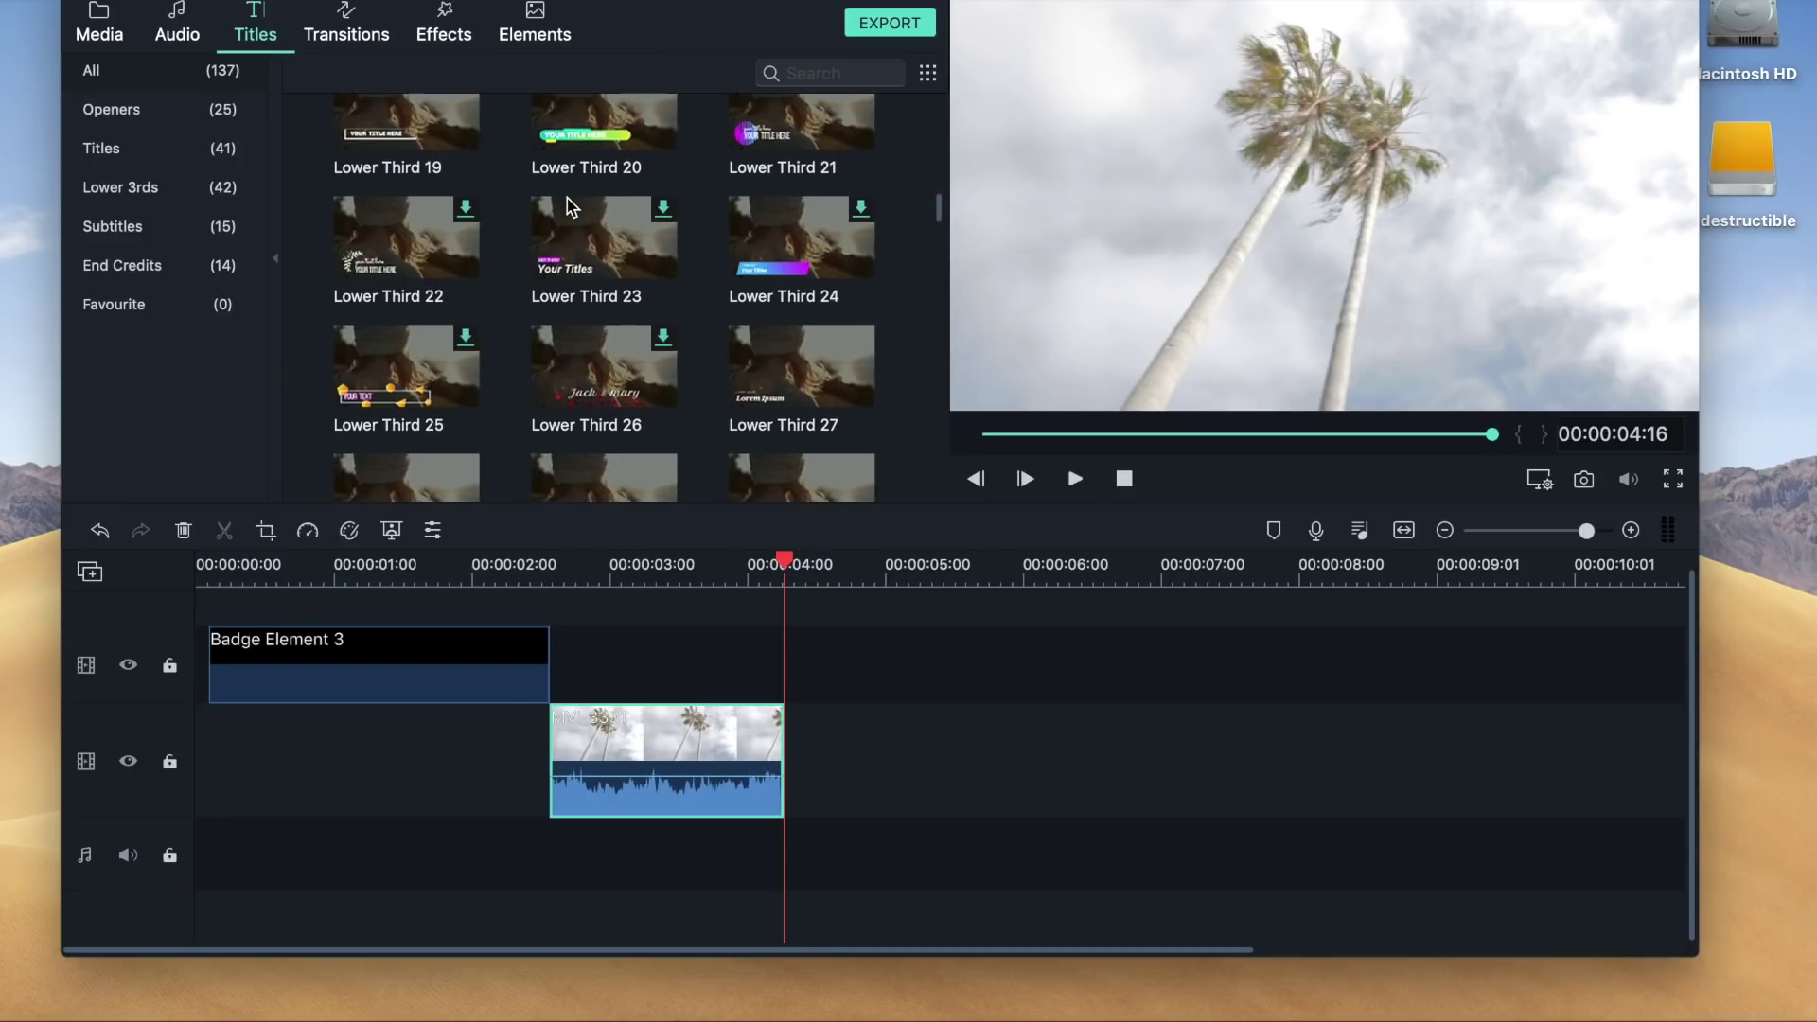
{"action": "scroll", "coordinate": [568, 217], "scroll_direction": "down", "scroll_amount": 2}
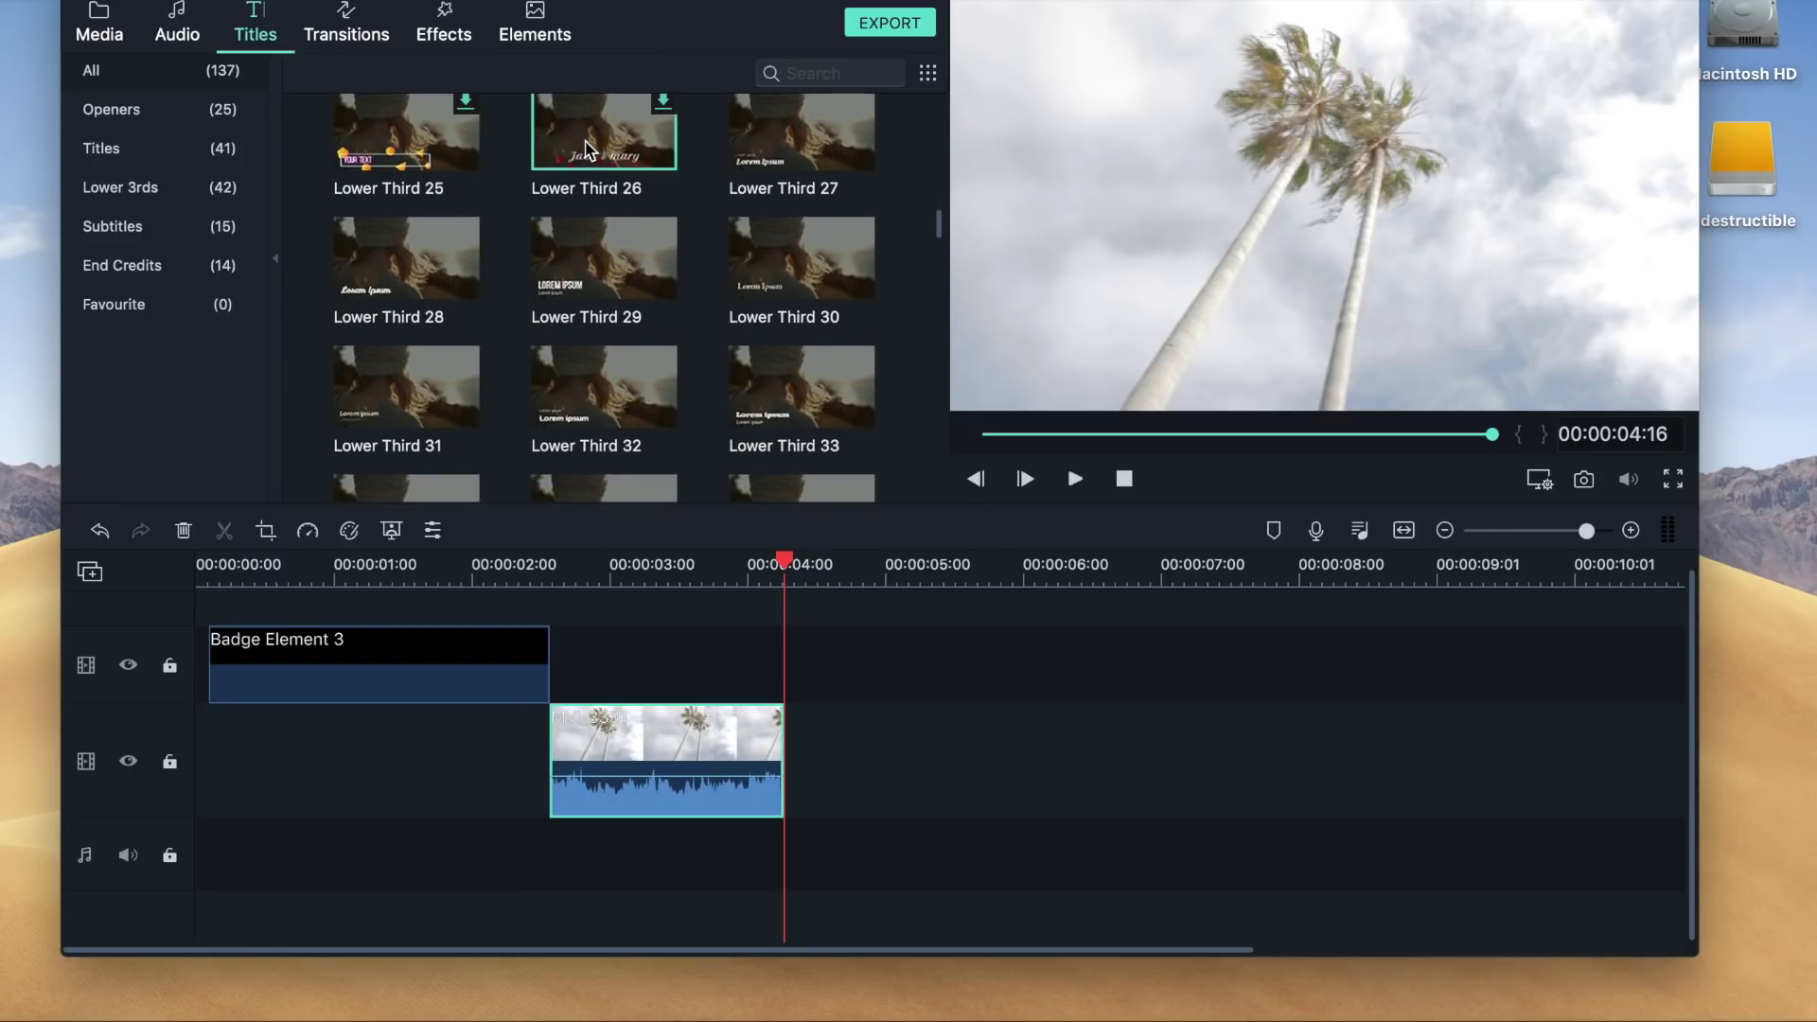
{"action": "left_click", "coordinate": [574, 274]}
{"action": "left_click_drag", "start_coordinate": [568, 284], "coordinate": [559, 634]}
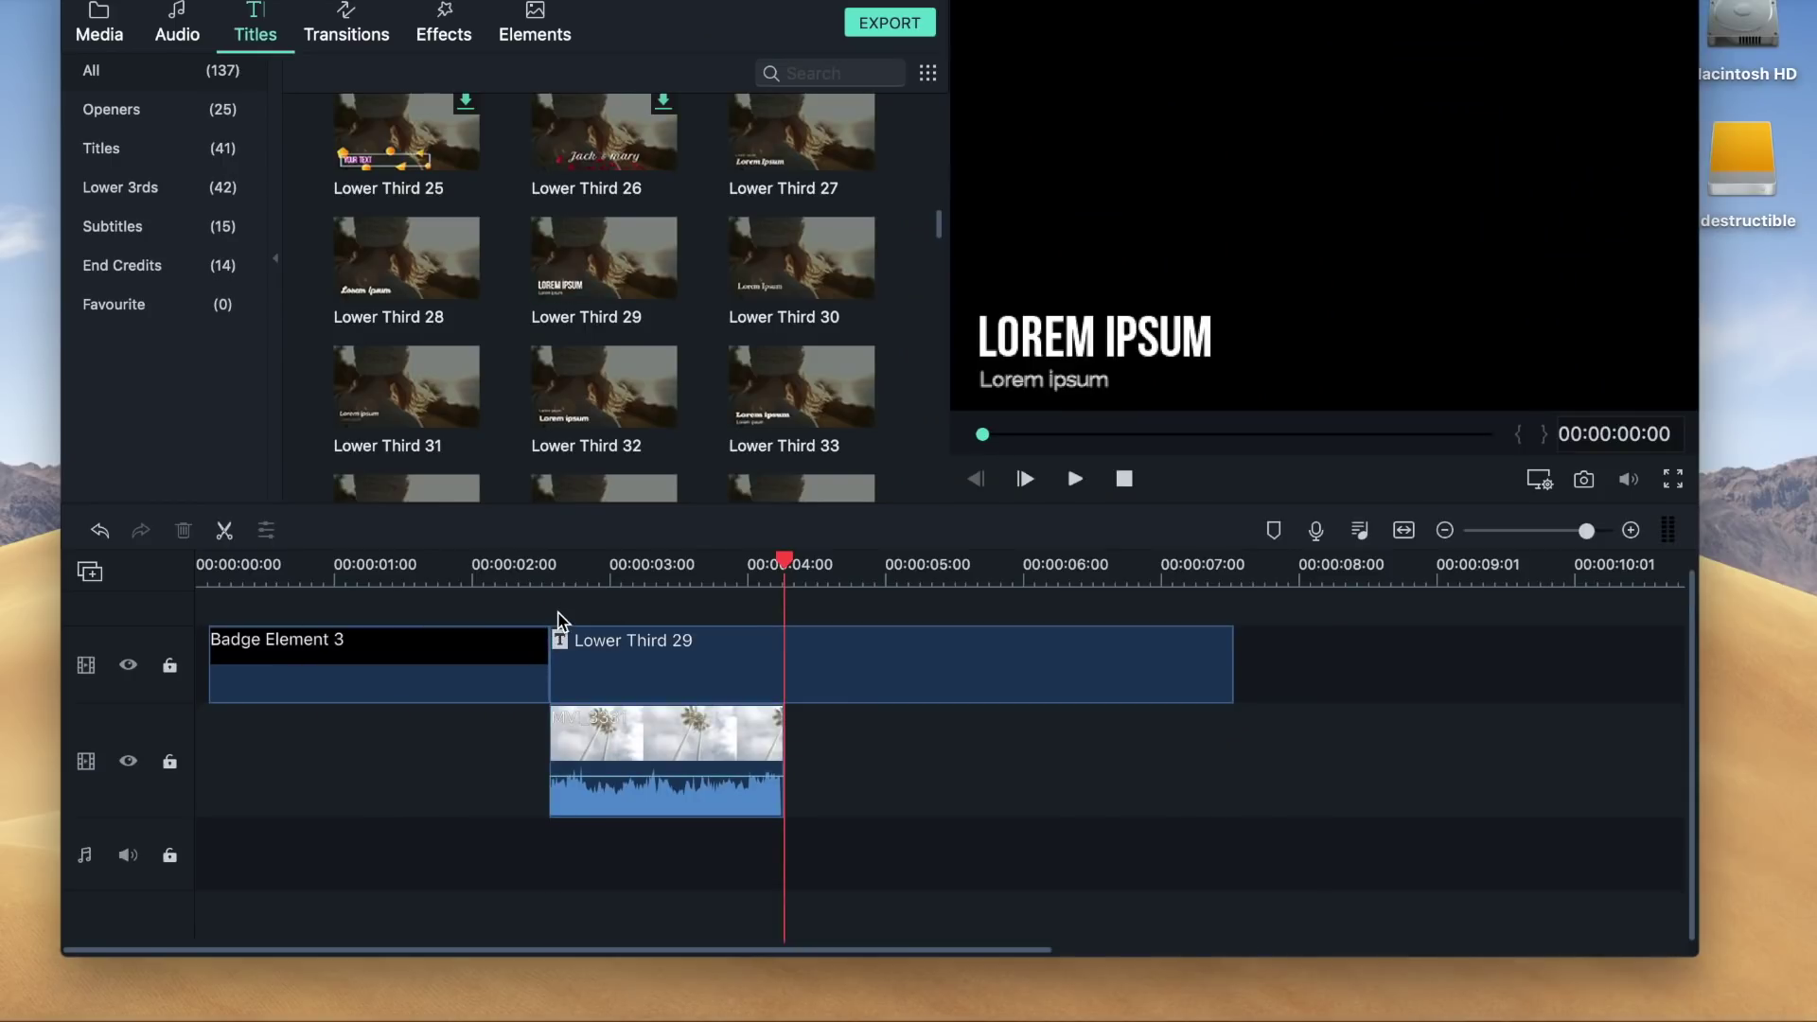
- Preview from the title's start, pausing at about four seconds, and mute the sound
{"action": "left_click", "coordinate": [557, 577]}
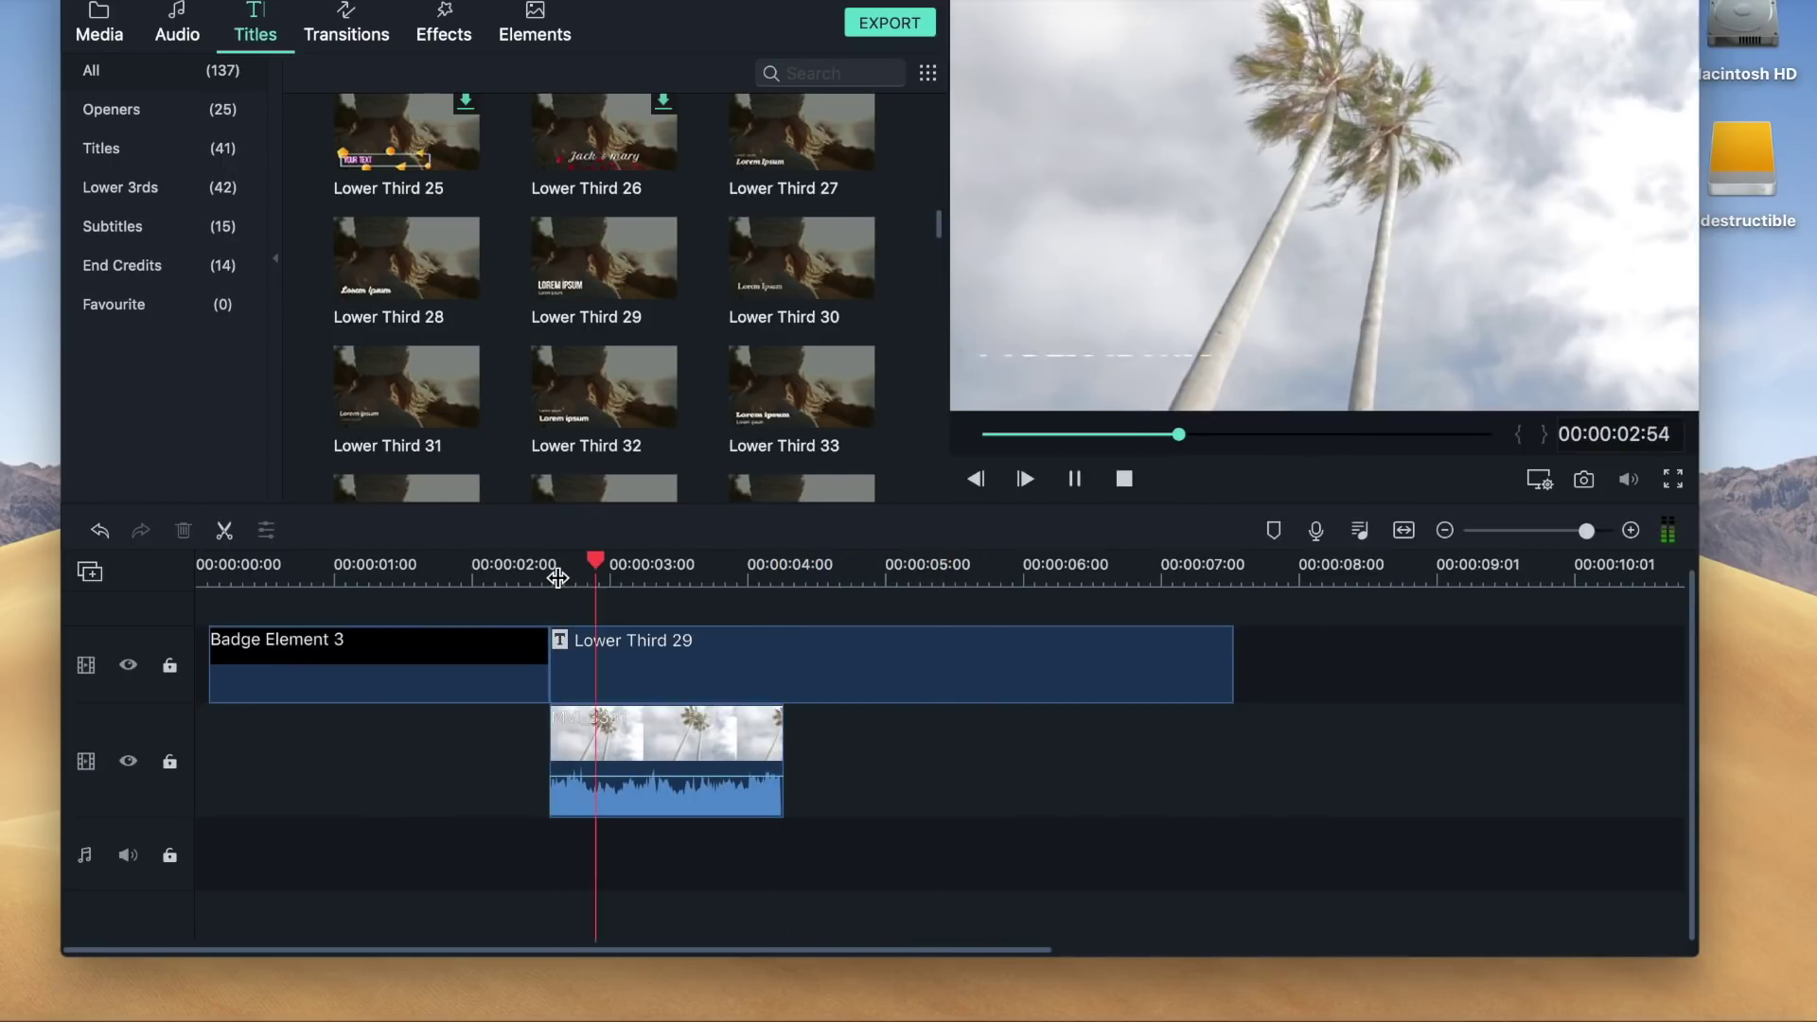
{"action": "key", "text": "space"}
{"action": "key", "text": "XF86AudioMute"}
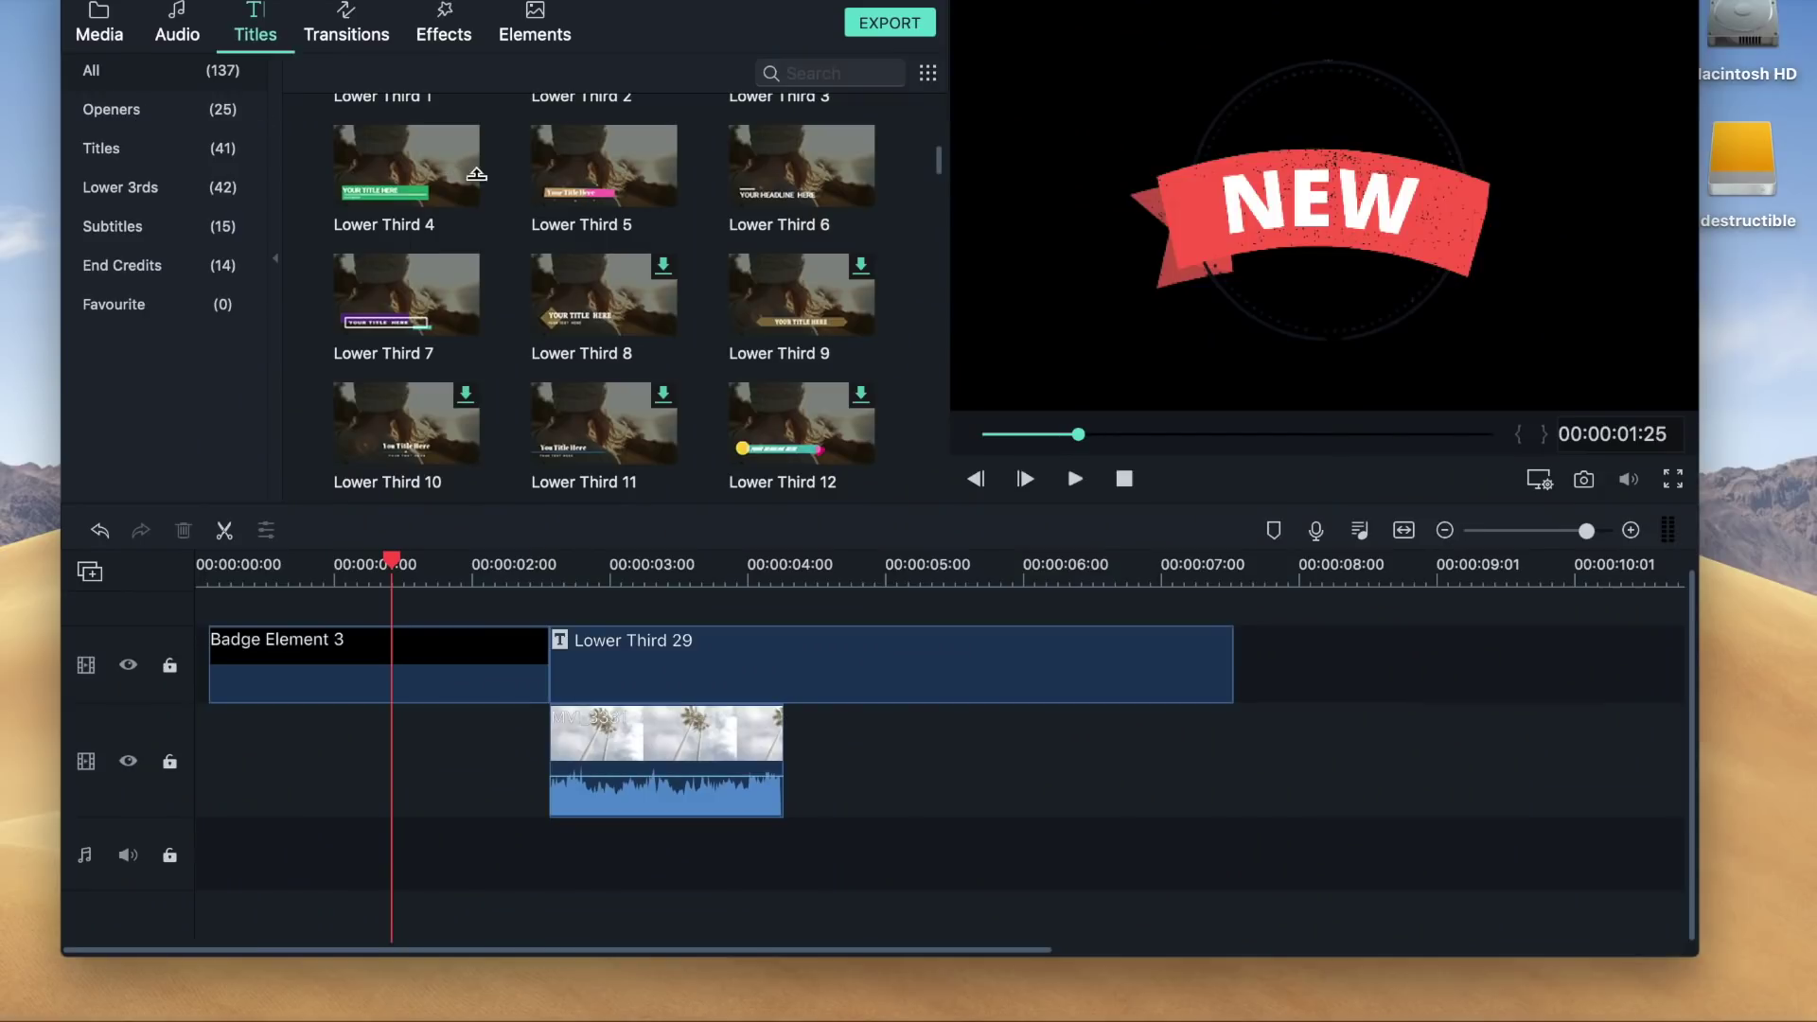
- Scroll through the Titles grid, then browse the Effects library
{"action": "scroll", "coordinate": [476, 174], "scroll_direction": "up", "scroll_amount": 3}
{"action": "scroll", "coordinate": [483, 199], "scroll_direction": "down", "scroll_amount": 10}
{"action": "scroll", "coordinate": [485, 211], "scroll_direction": "down", "scroll_amount": 3}
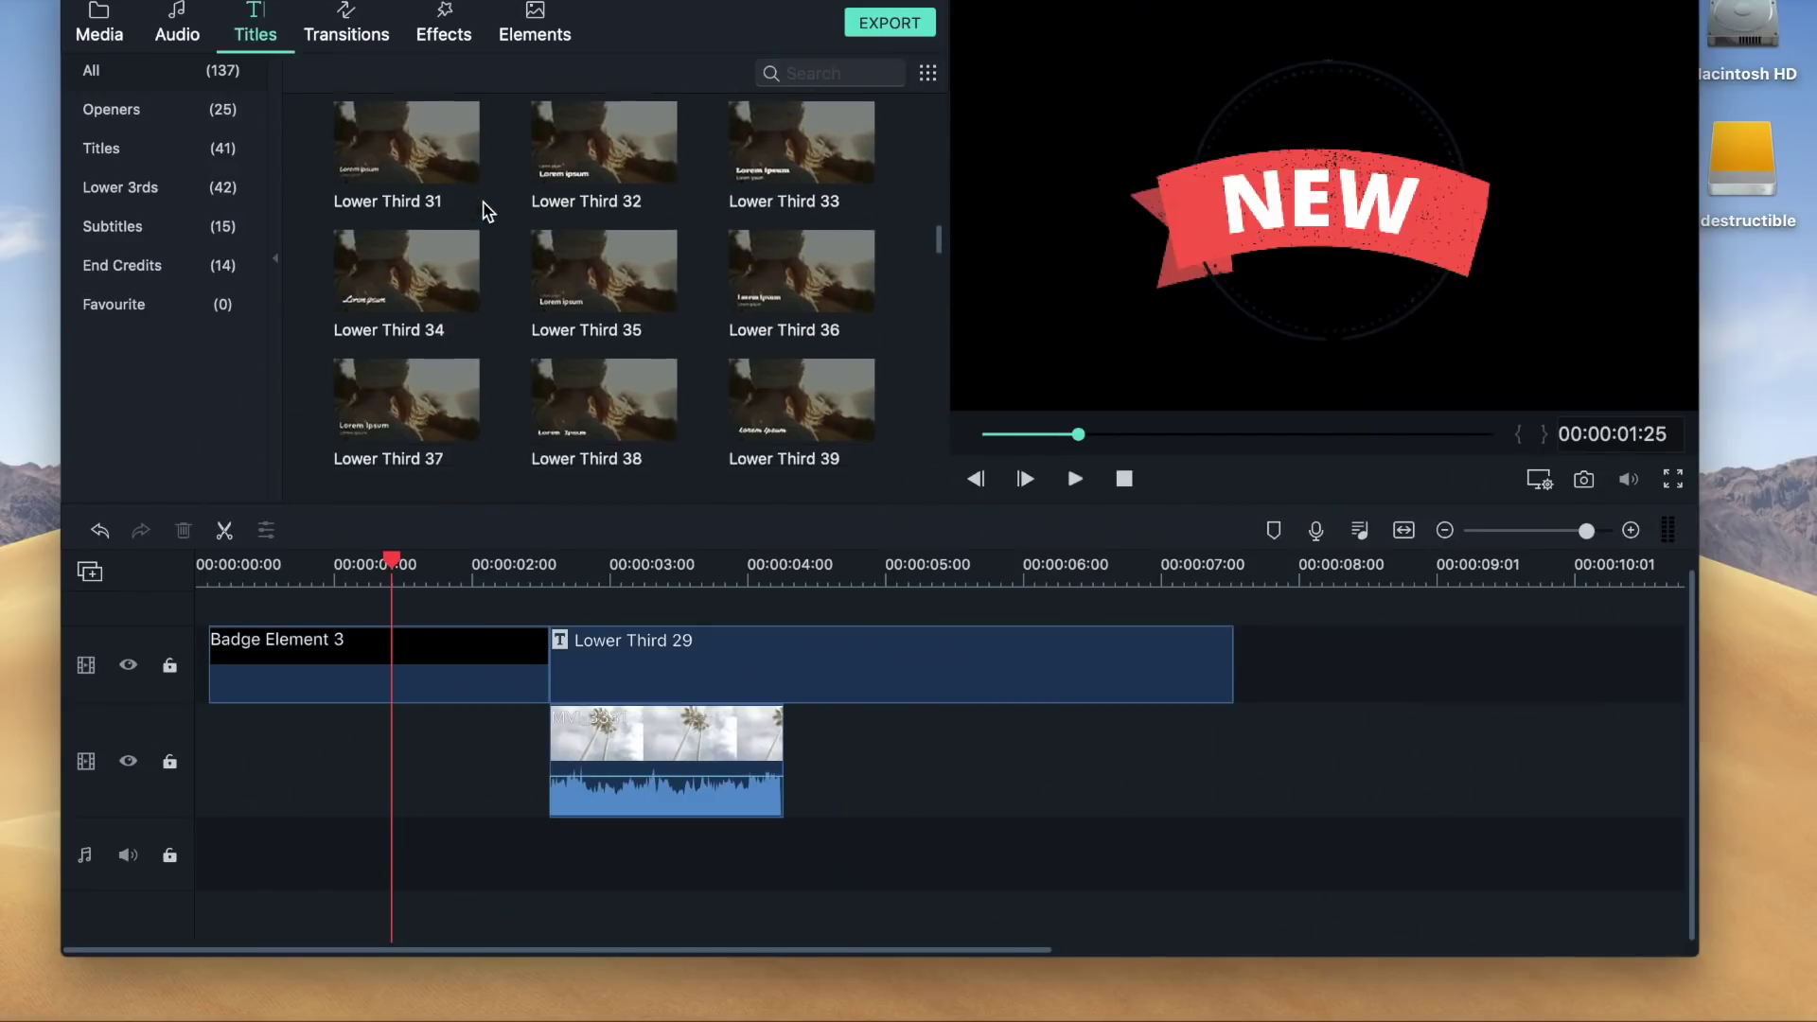
{"action": "left_click", "coordinate": [443, 28]}
{"action": "scroll", "coordinate": [527, 261], "scroll_direction": "down", "scroll_amount": 1}
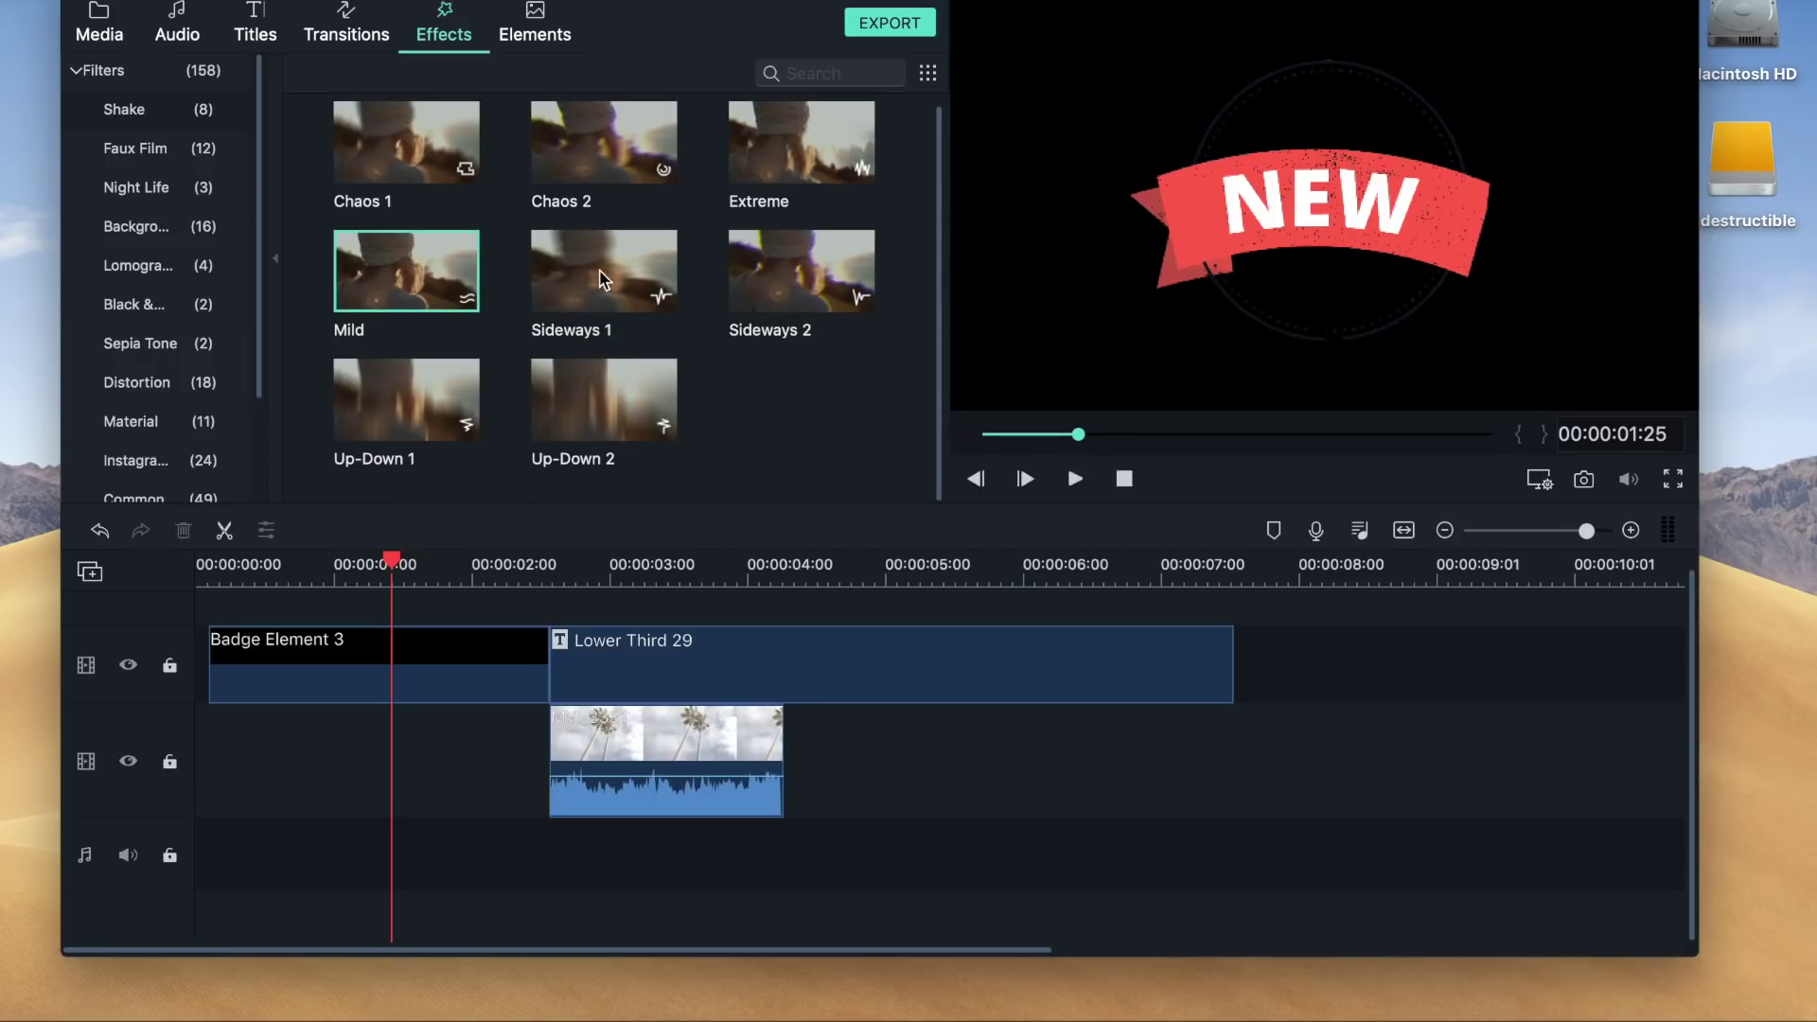
- Browse the Transitions library and return the playhead to about 00:00:00:30
{"action": "left_click", "coordinate": [331, 36]}
{"action": "scroll", "coordinate": [587, 284], "scroll_direction": "down", "scroll_amount": 3}
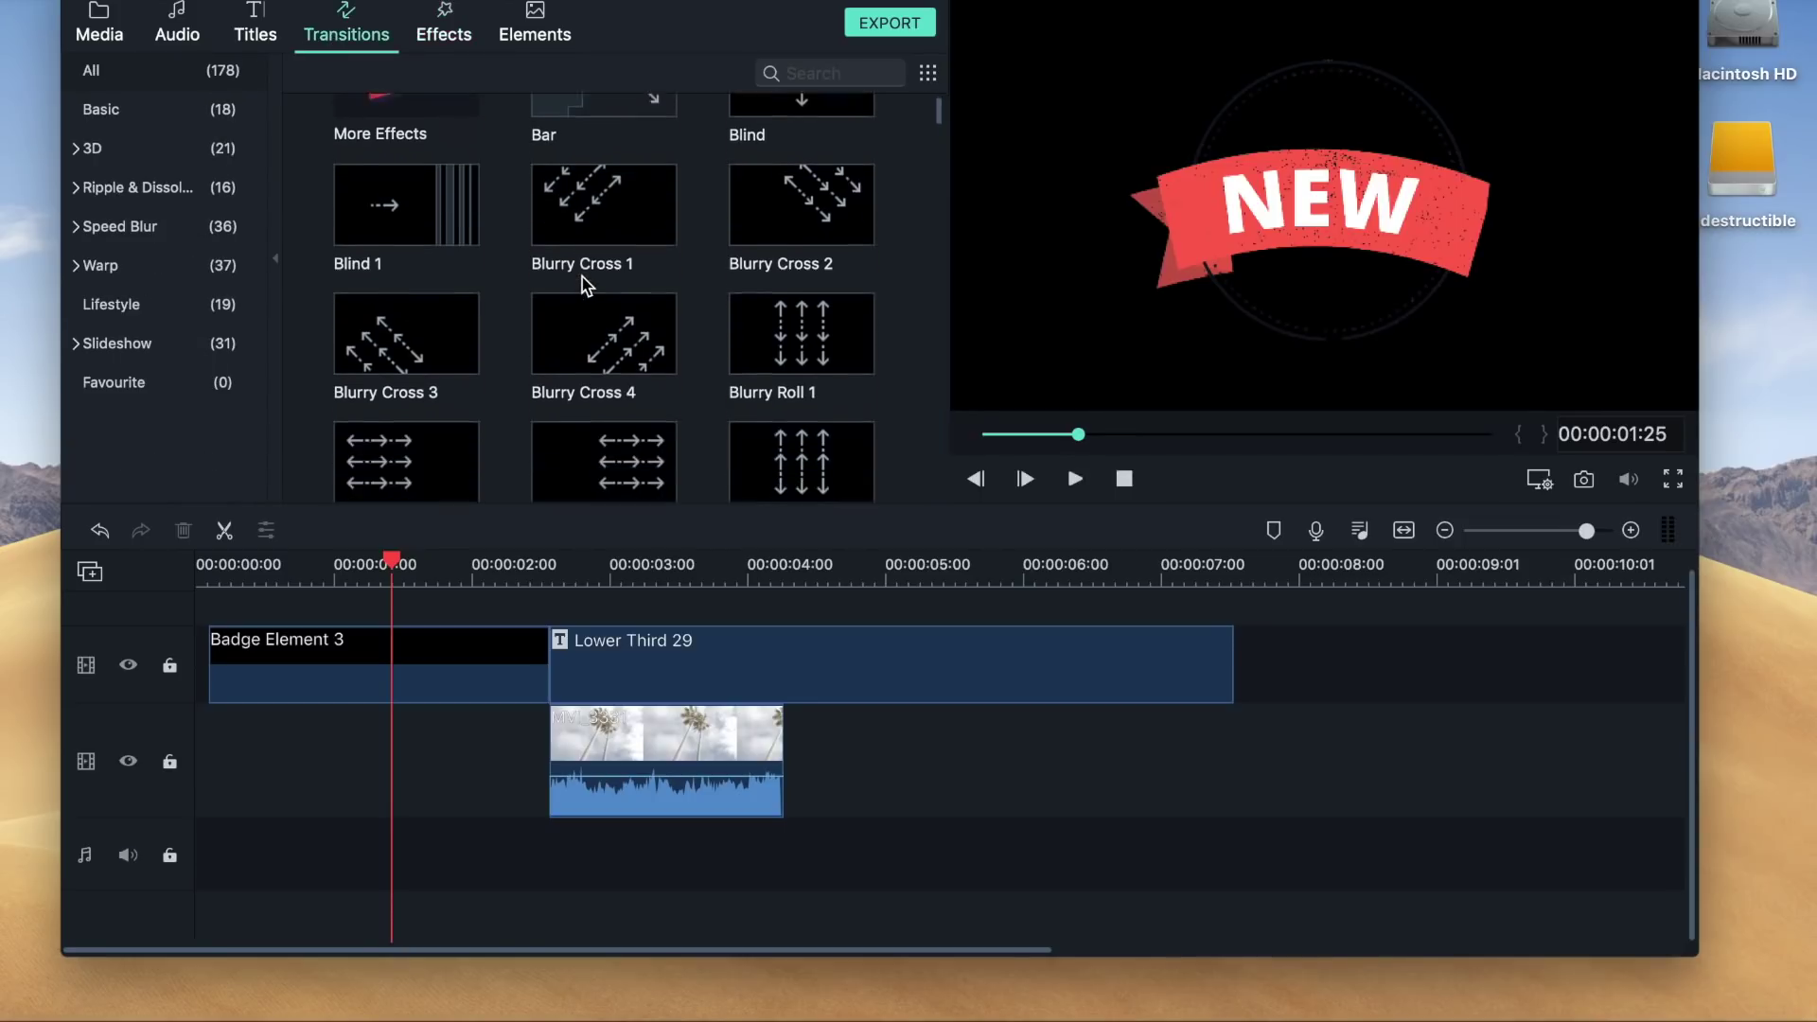
{"action": "scroll", "coordinate": [539, 388], "scroll_direction": "down", "scroll_amount": 5}
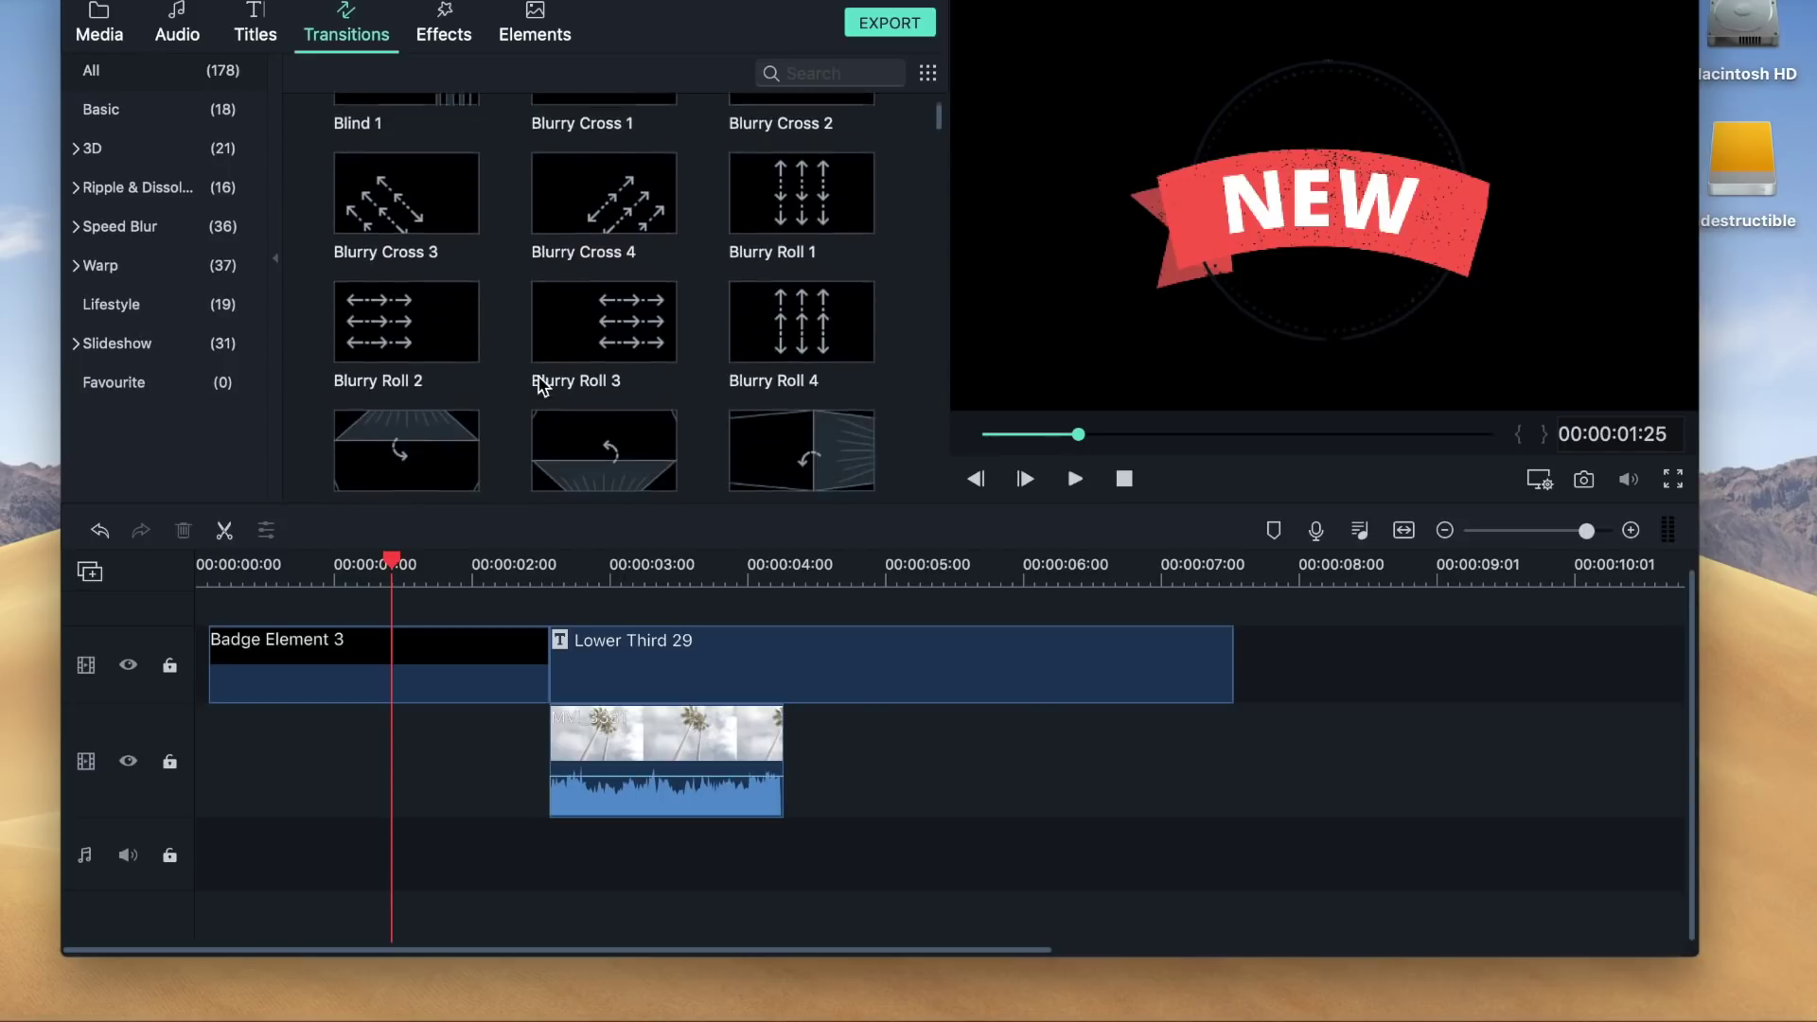
{"action": "scroll", "coordinate": [562, 330], "scroll_direction": "down", "scroll_amount": 12}
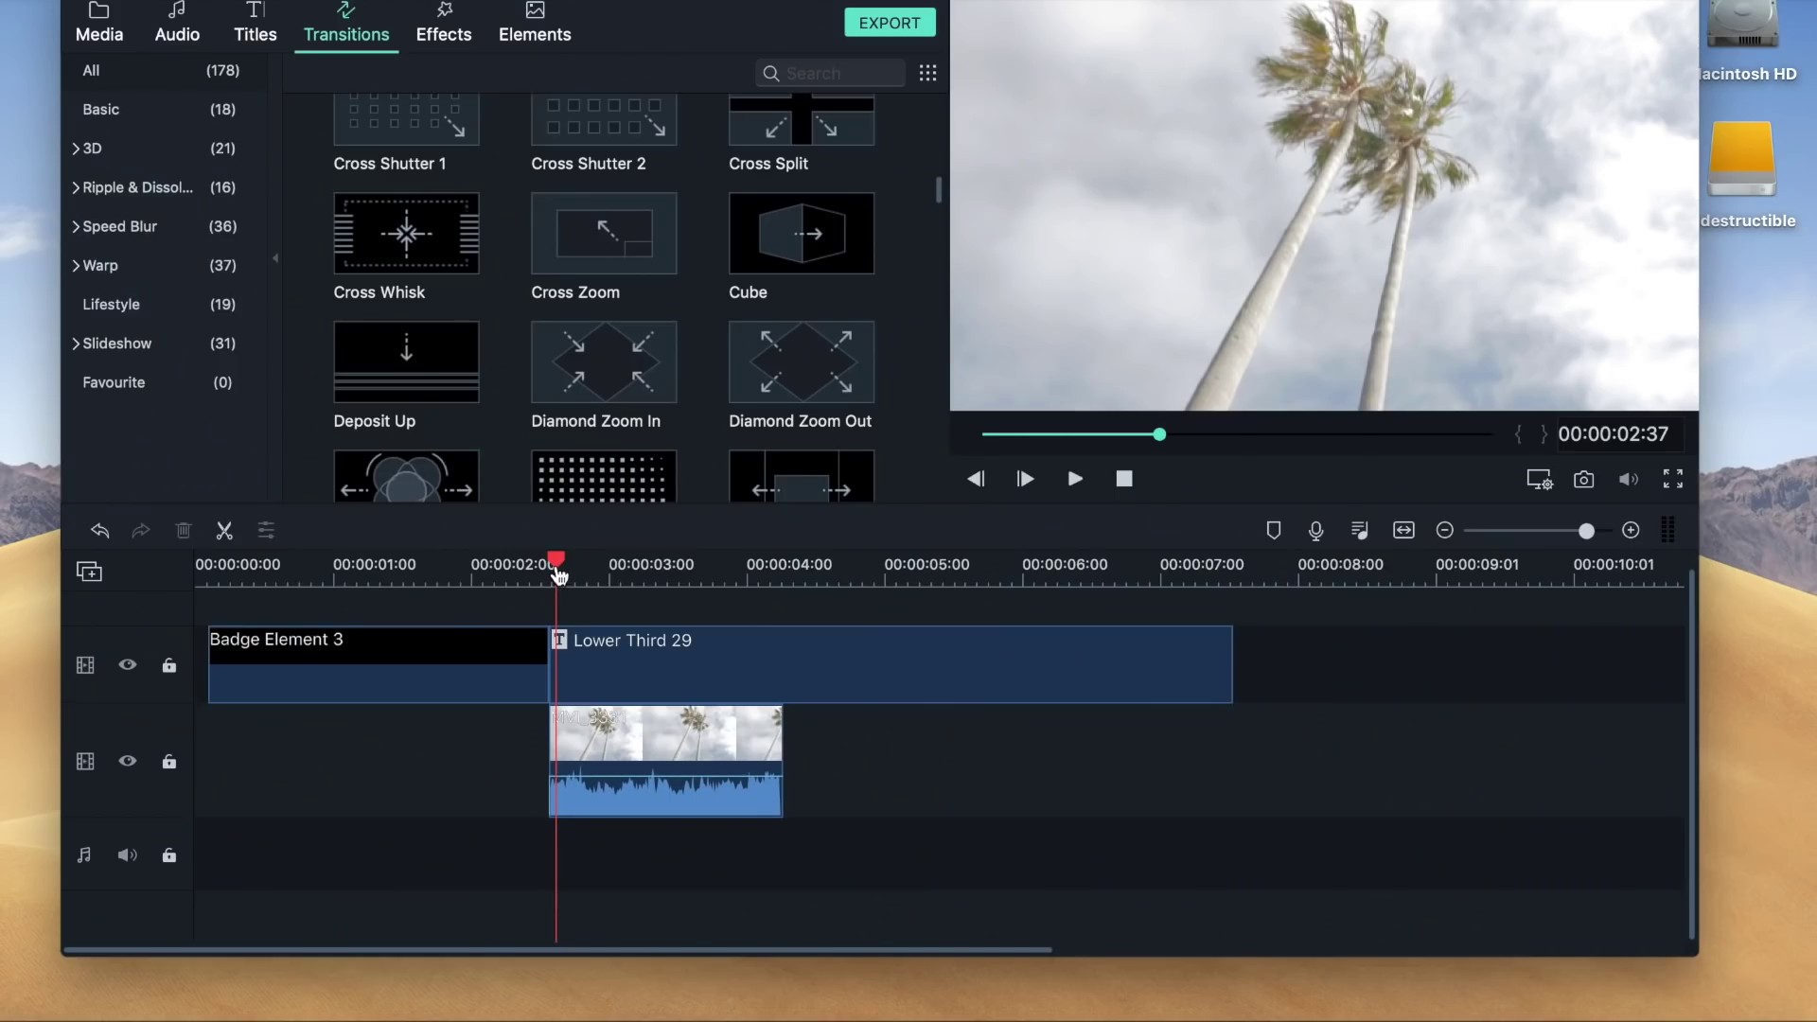
{"action": "left_click_drag", "start_coordinate": [556, 571], "coordinate": [264, 572]}
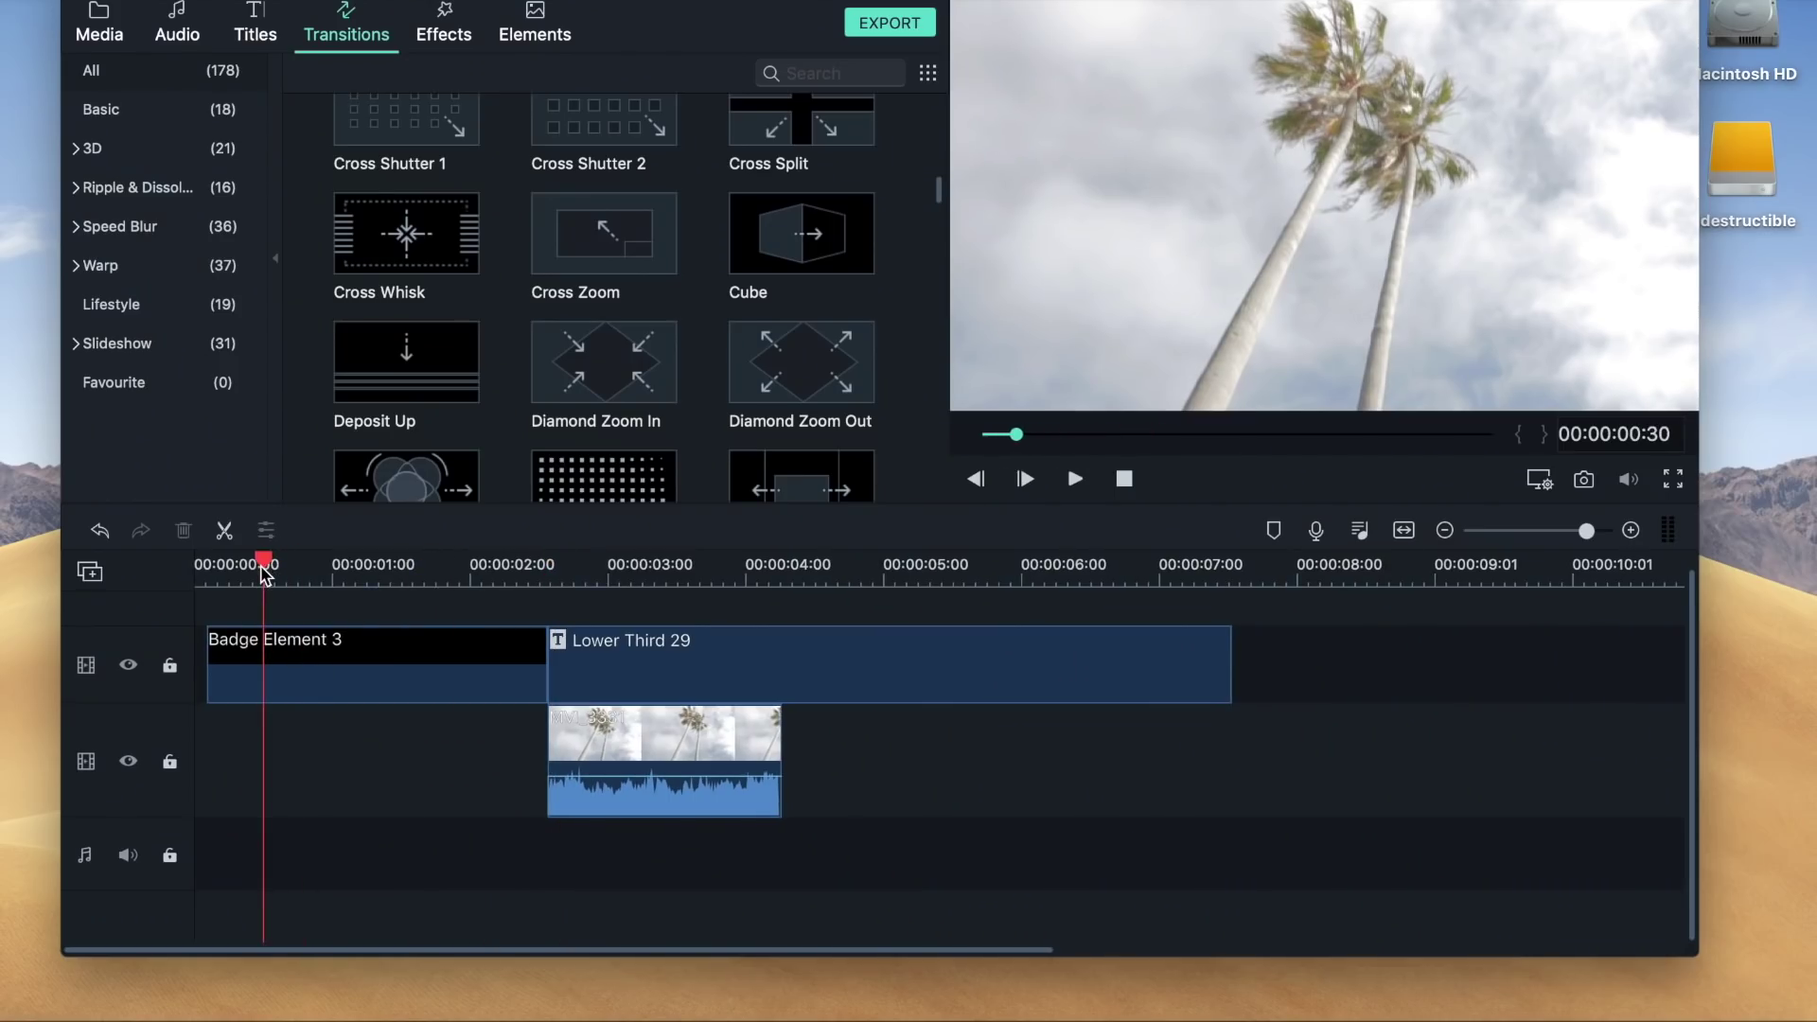